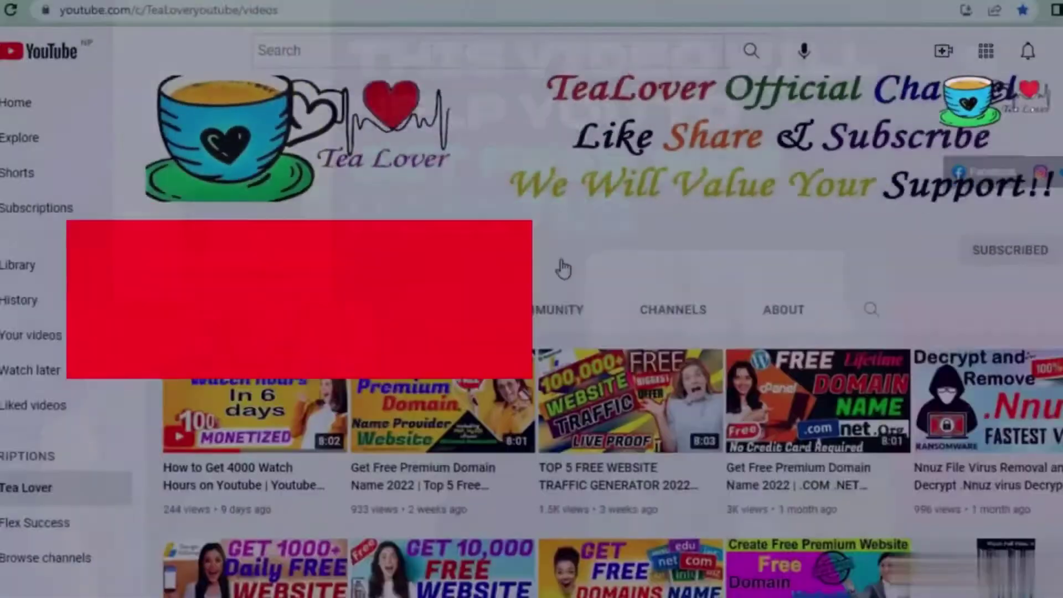
Scroll through the Tea Lover channel's uploaded videos on YouTube
{"action": "scroll", "coordinate": [563, 269], "scroll_direction": "down", "scroll_amount": 5}
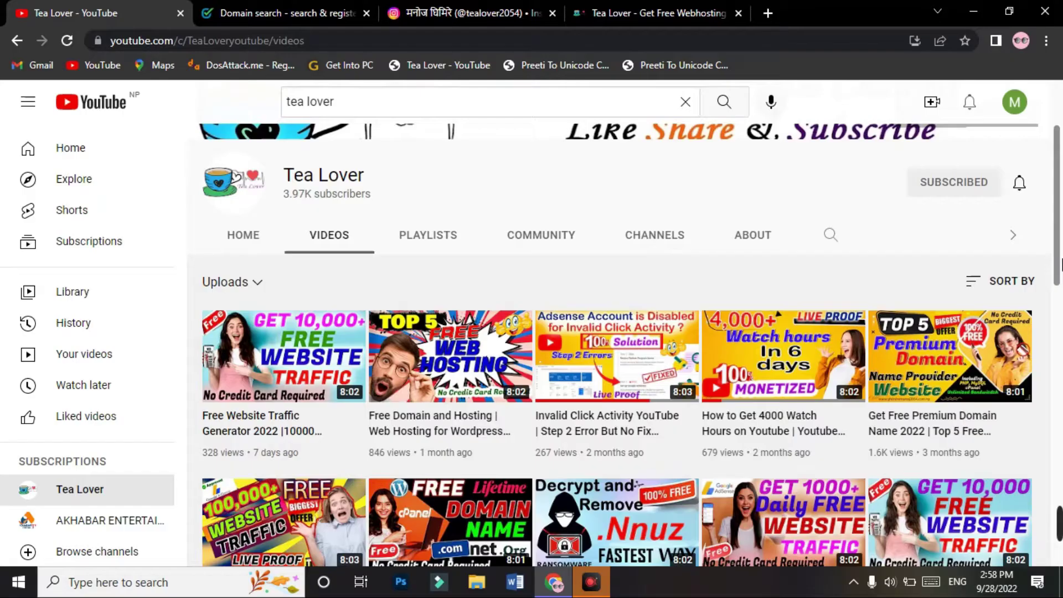
{"action": "left_click_drag", "start_coordinate": [1060, 257], "coordinate": [1061, 233]}
{"action": "scroll", "coordinate": [1061, 233], "scroll_direction": "up", "scroll_amount": 1}
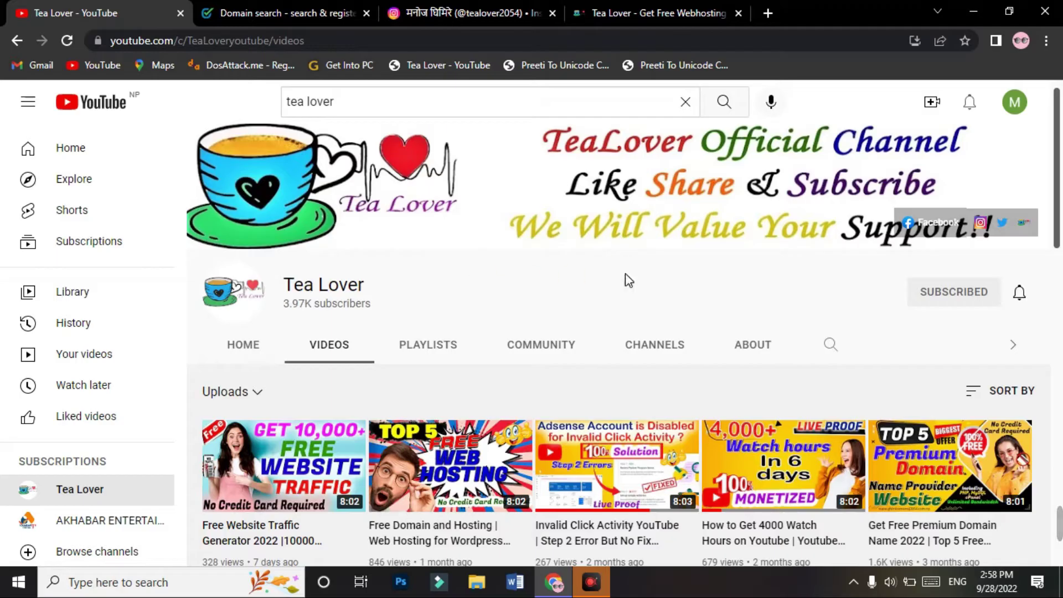
{"action": "scroll", "coordinate": [599, 288], "scroll_direction": "down", "scroll_amount": 8}
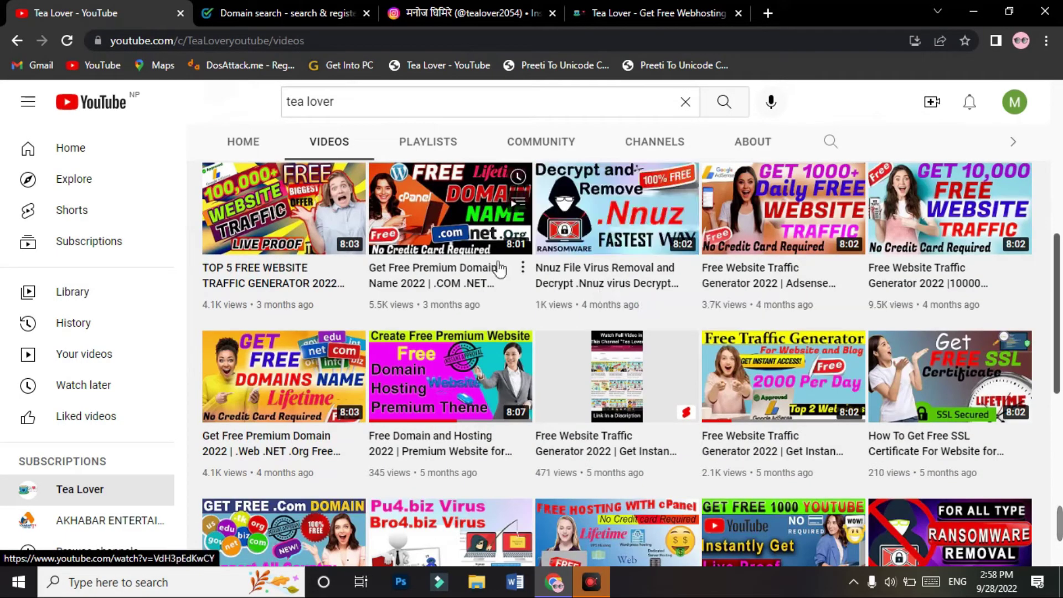
Browse the Tea Lover Instagram profile and its username and bio link, then go to the blog
{"action": "key", "text": "ctrl+3"}
{"action": "left_click", "coordinate": [445, 265]}
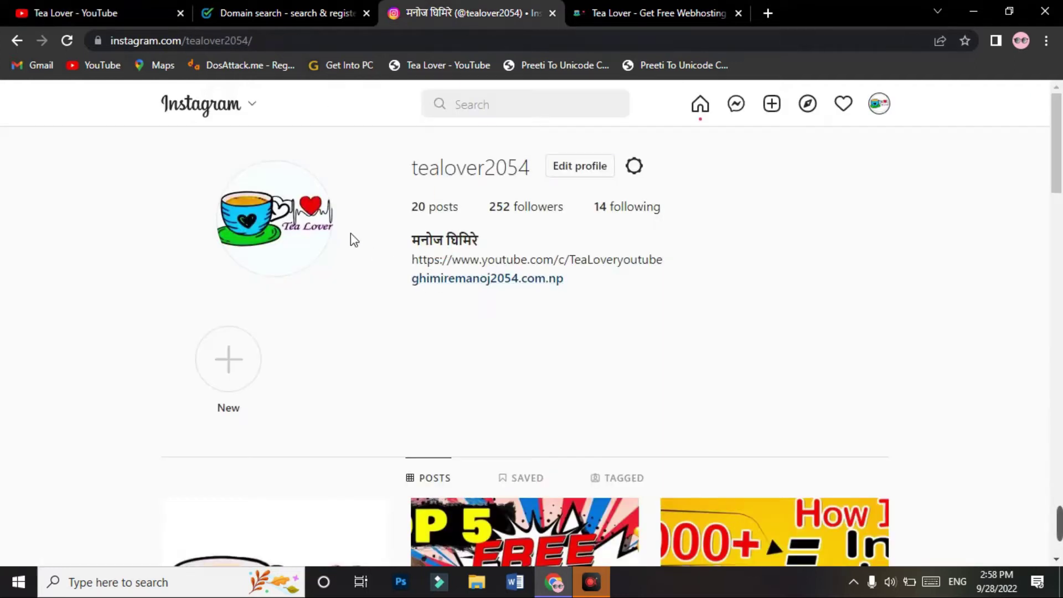
{"action": "left_click_drag", "start_coordinate": [409, 166], "coordinate": [535, 166]}
{"action": "right_click", "coordinate": [535, 166]}
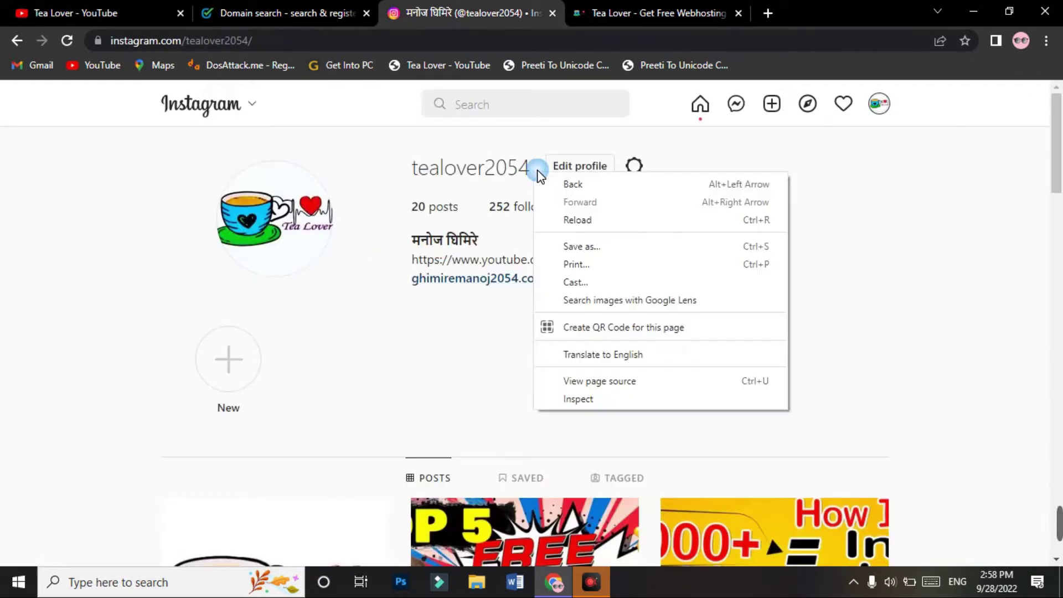
{"action": "left_click", "coordinate": [534, 151]}
{"action": "left_click", "coordinate": [654, 12]}
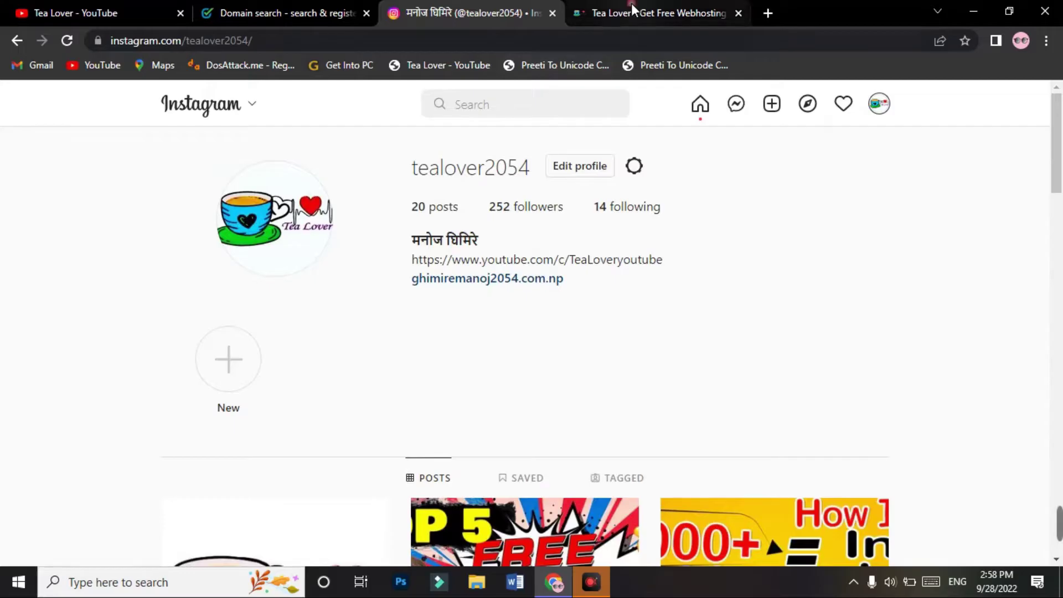
Look through the blog homepage's category links, Latest Post and Did U SEE?? posts
{"action": "scroll", "coordinate": [278, 292], "scroll_direction": "up", "scroll_amount": 10}
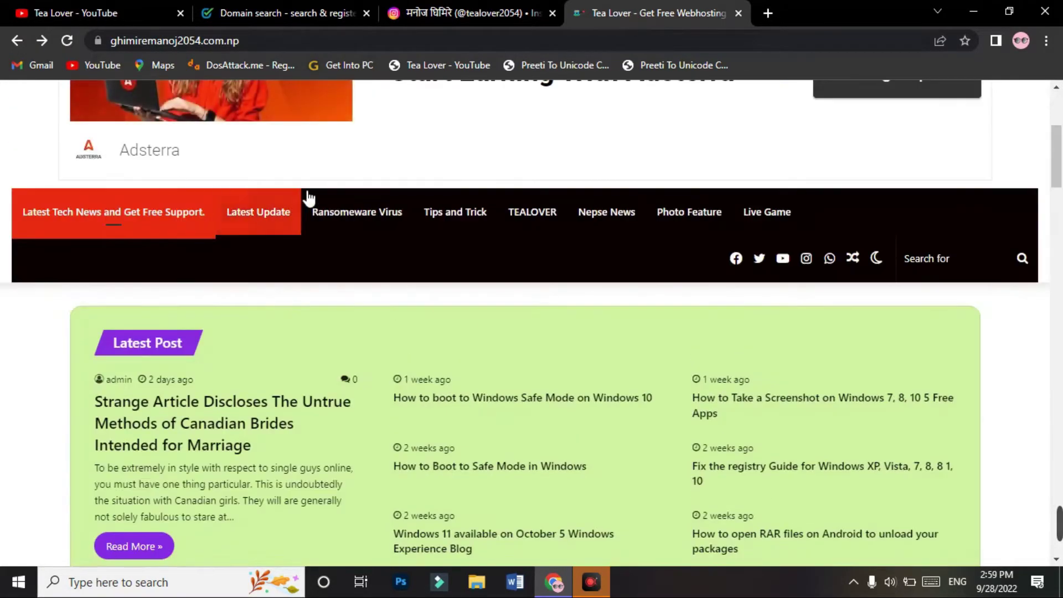
{"action": "scroll", "coordinate": [166, 118], "scroll_direction": "up", "scroll_amount": 5}
{"action": "scroll", "coordinate": [840, 370], "scroll_direction": "down", "scroll_amount": 3}
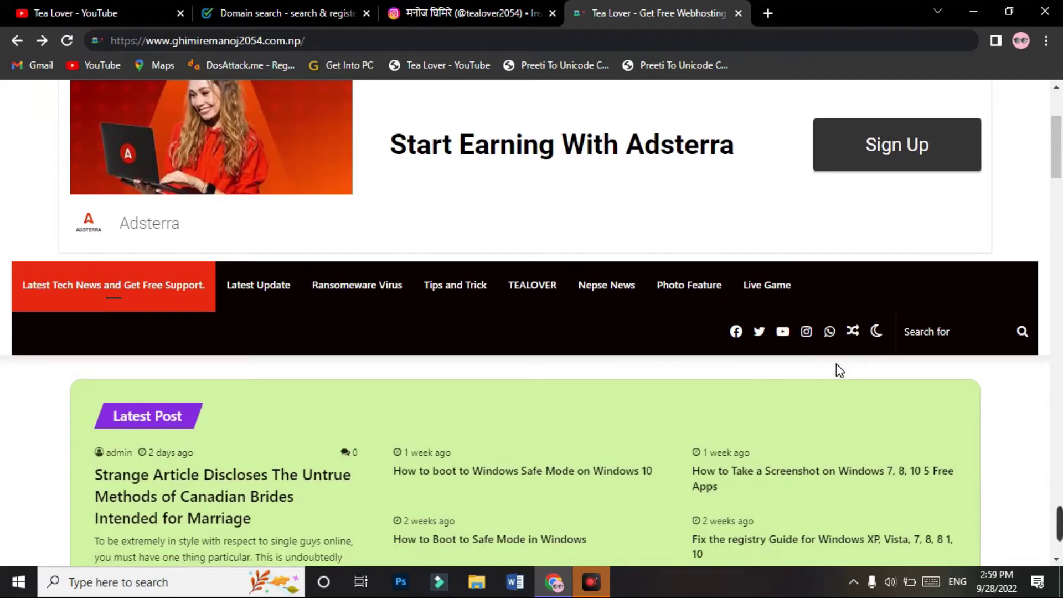
{"action": "left_click_drag", "start_coordinate": [836, 364], "coordinate": [687, 336]}
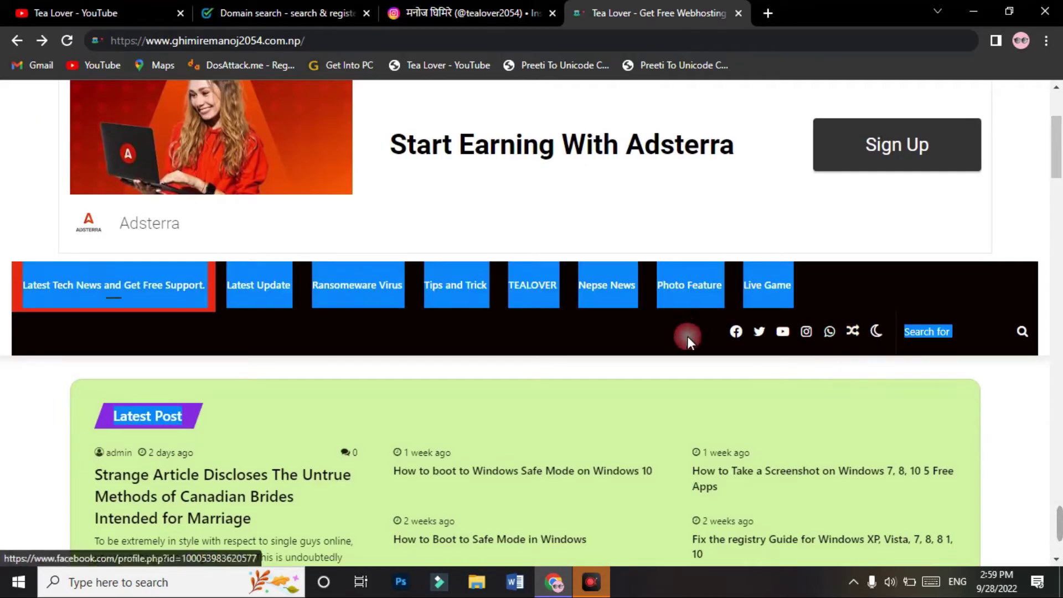
{"action": "left_click", "coordinate": [687, 337]}
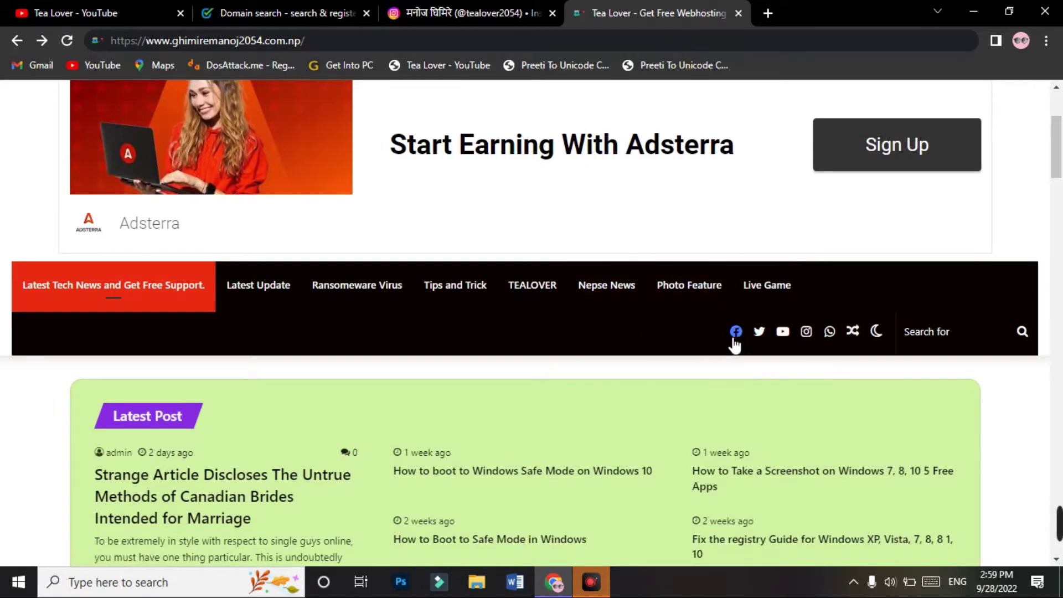
{"action": "left_click", "coordinate": [1060, 208]}
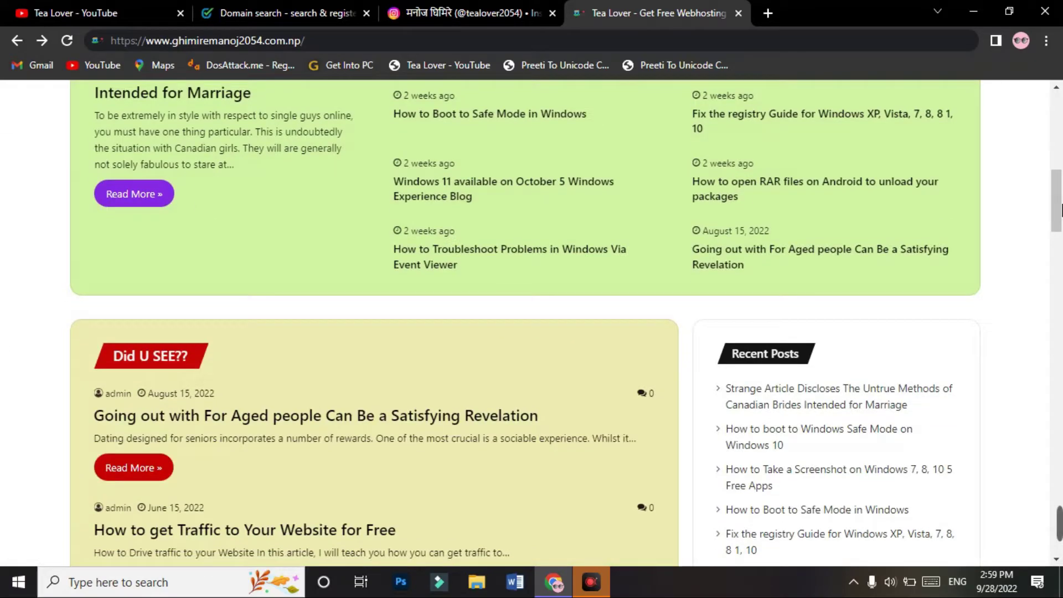
{"action": "left_click_drag", "start_coordinate": [1060, 207], "coordinate": [1054, 325]}
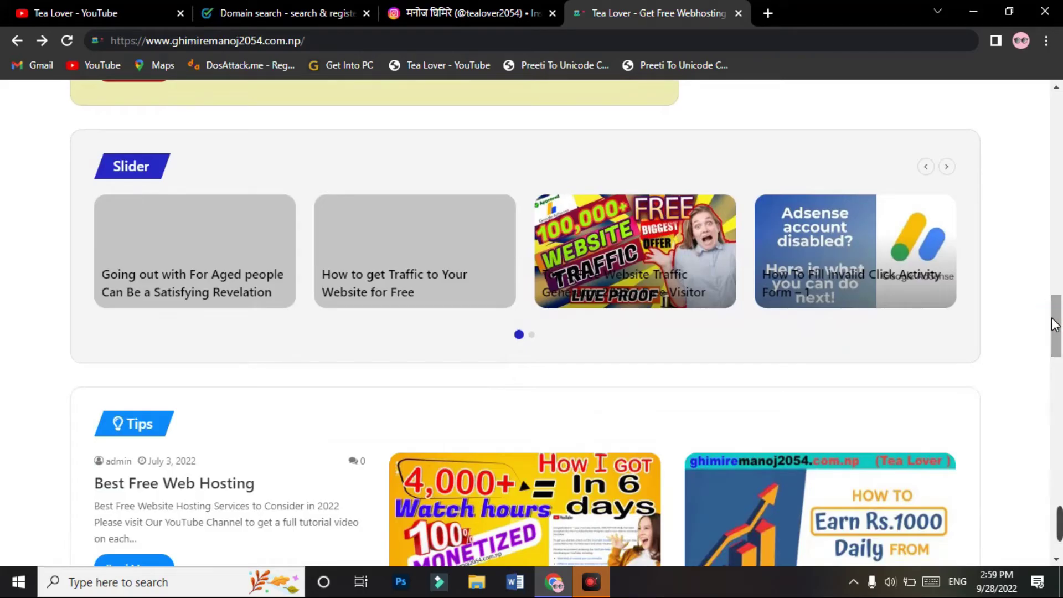
{"action": "left_click_drag", "start_coordinate": [1055, 325], "coordinate": [1059, 366]}
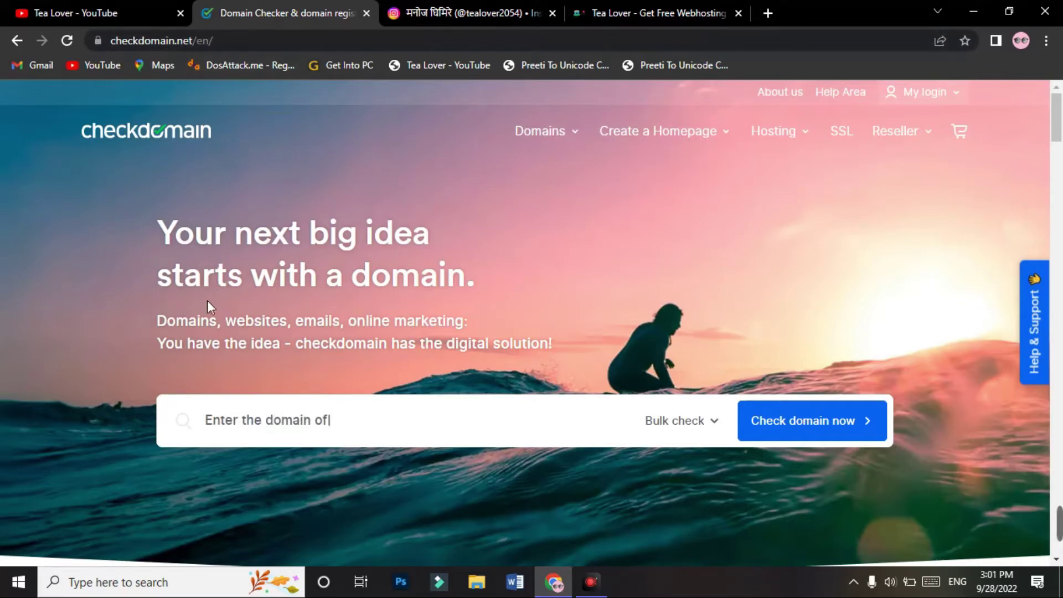
Enter the domain name tealoveroffiicial into the checkdomain homepage search box
{"action": "scroll", "coordinate": [422, 181], "scroll_direction": "down", "scroll_amount": 10}
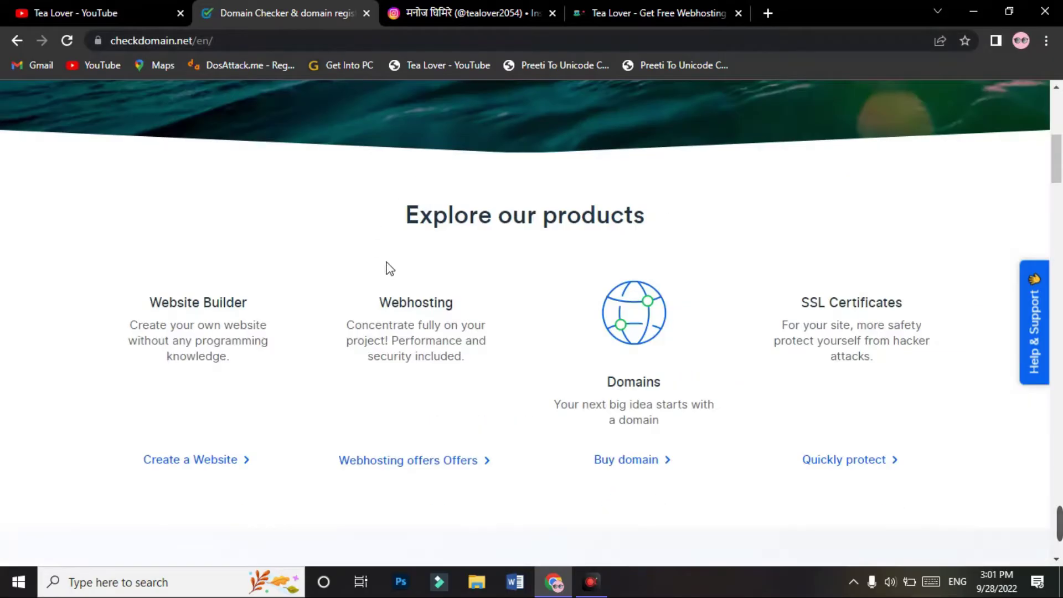
{"action": "scroll", "coordinate": [385, 268], "scroll_direction": "up", "scroll_amount": 10}
{"action": "scroll", "coordinate": [561, 244], "scroll_direction": "down", "scroll_amount": 20}
{"action": "scroll", "coordinate": [554, 263], "scroll_direction": "down", "scroll_amount": 5}
{"action": "scroll", "coordinate": [549, 265], "scroll_direction": "up", "scroll_amount": 20}
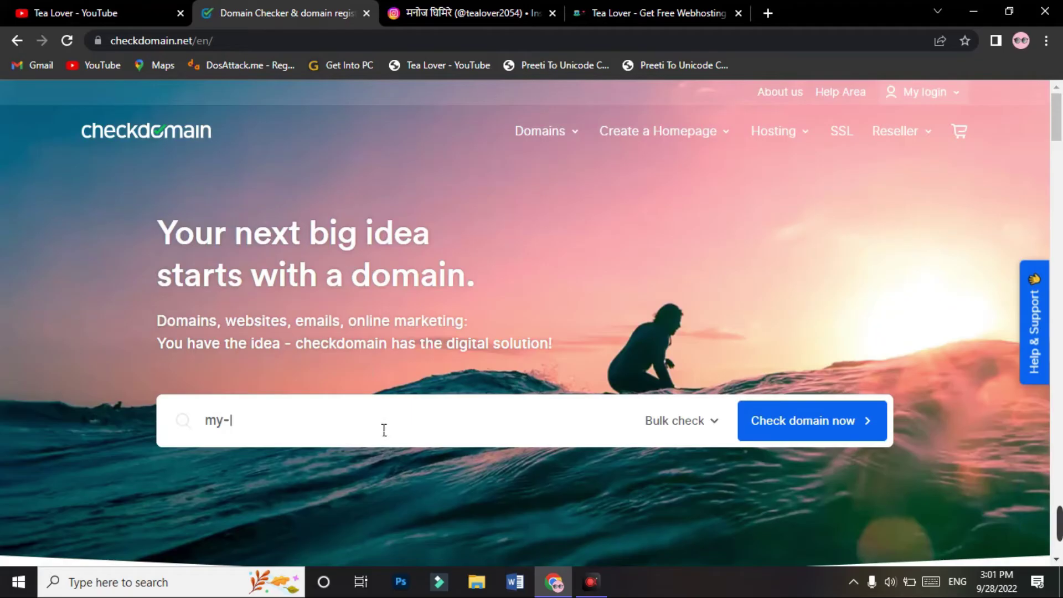
{"action": "left_click", "coordinate": [356, 423]}
{"action": "type", "text": "tealoveroff"}
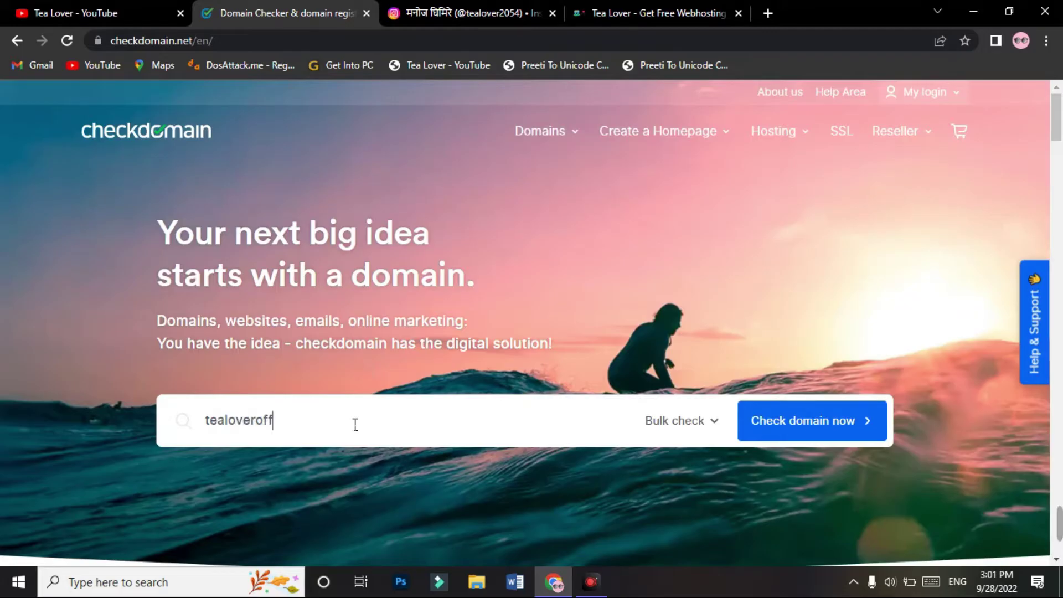
{"action": "type", "text": "iicial.bo"}
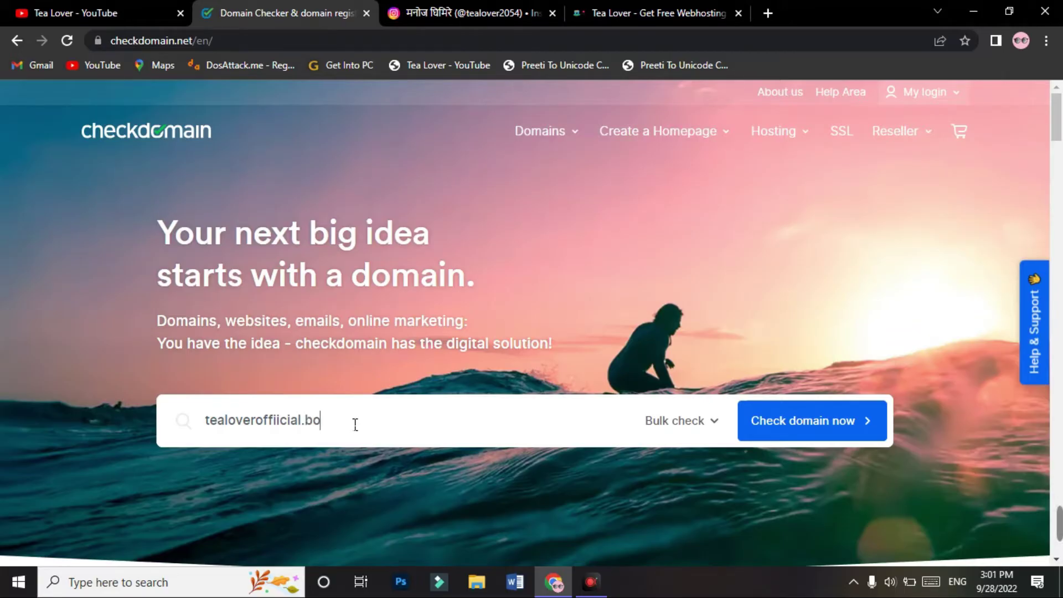
Check tealoveroffiicial.box availability, pre-order it for free, and go to the shopping cart
{"action": "type", "text": "x"}
{"action": "left_click", "coordinate": [809, 421]}
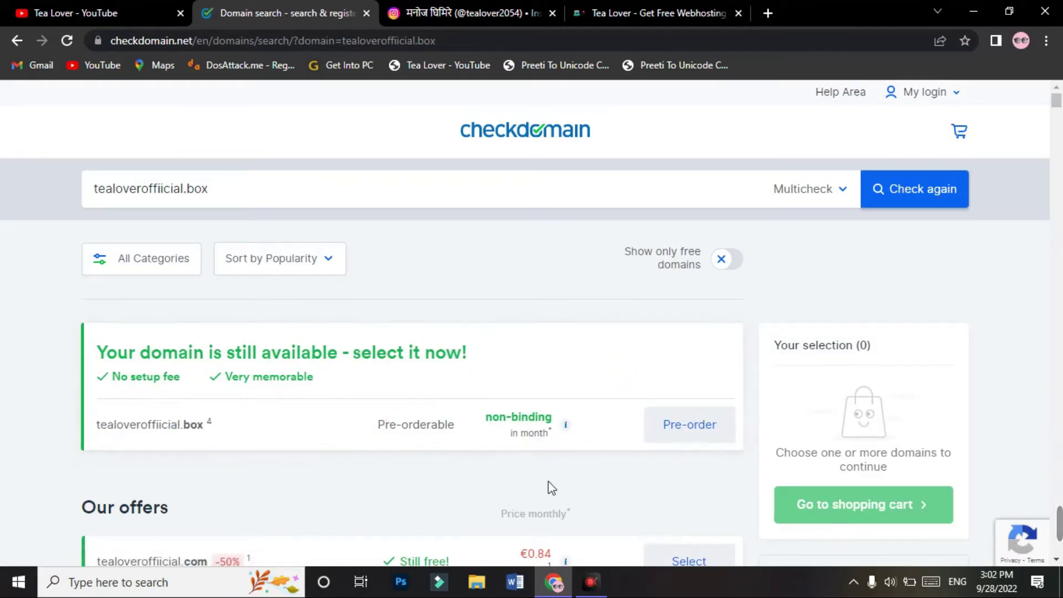
{"action": "left_click", "coordinate": [699, 438]}
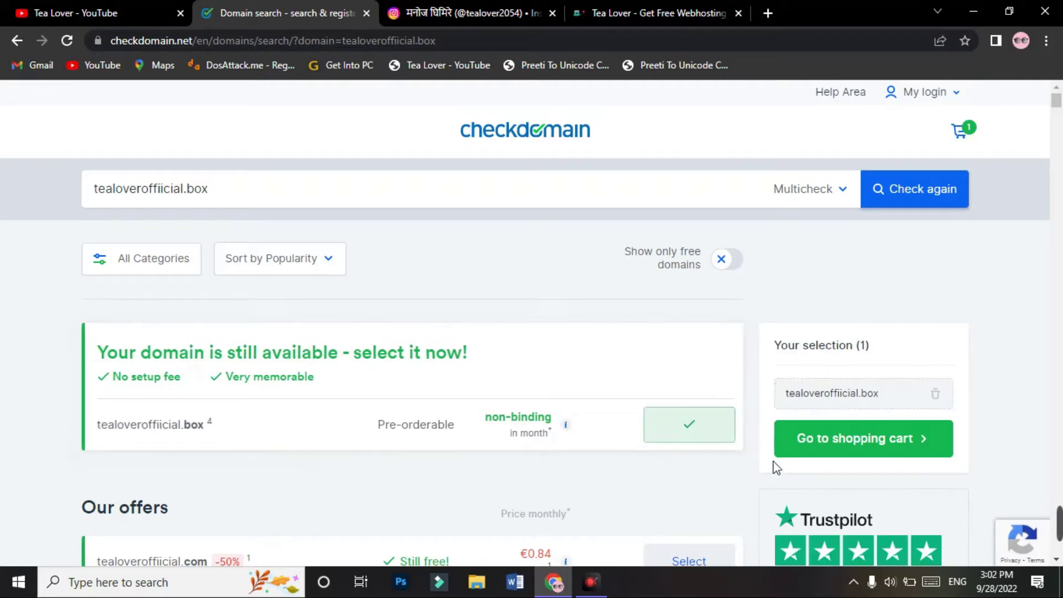
{"action": "left_click", "coordinate": [829, 447]}
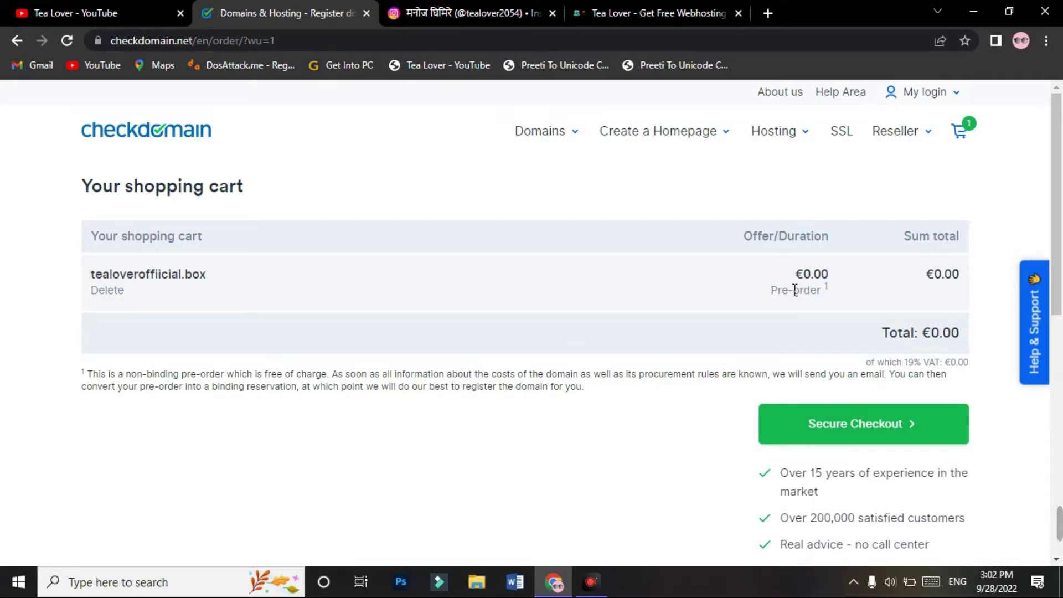
Review the €0.00 pre-order price for tealoveroffiicial.box in the cart
{"action": "triple_click", "coordinate": [796, 274]}
{"action": "left_click", "coordinate": [806, 277]}
{"action": "left_click_drag", "start_coordinate": [1060, 176], "coordinate": [1060, 191]}
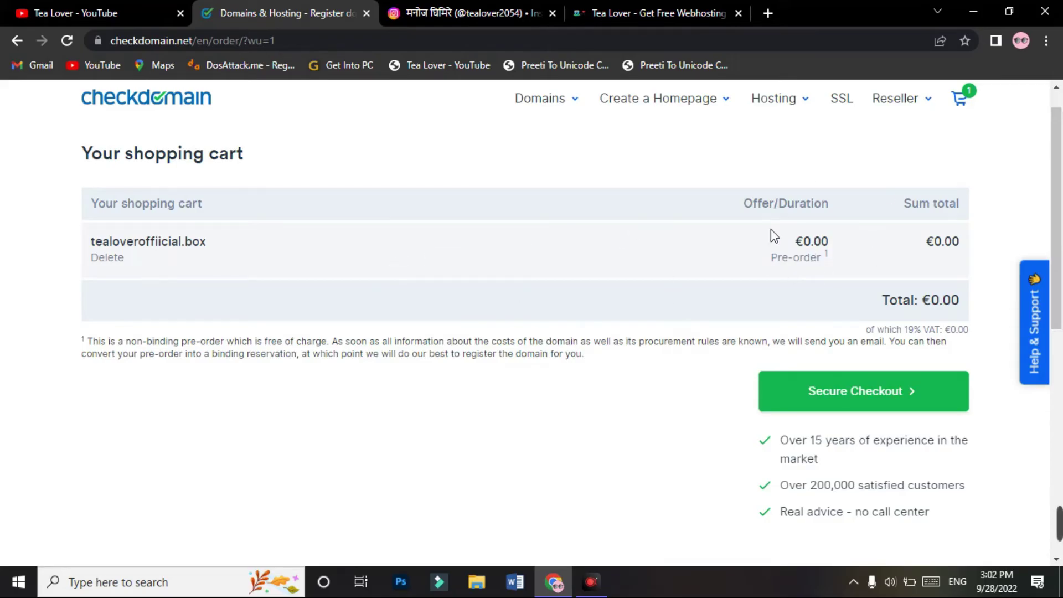
{"action": "scroll", "coordinate": [871, 172], "scroll_direction": "down", "scroll_amount": 3}
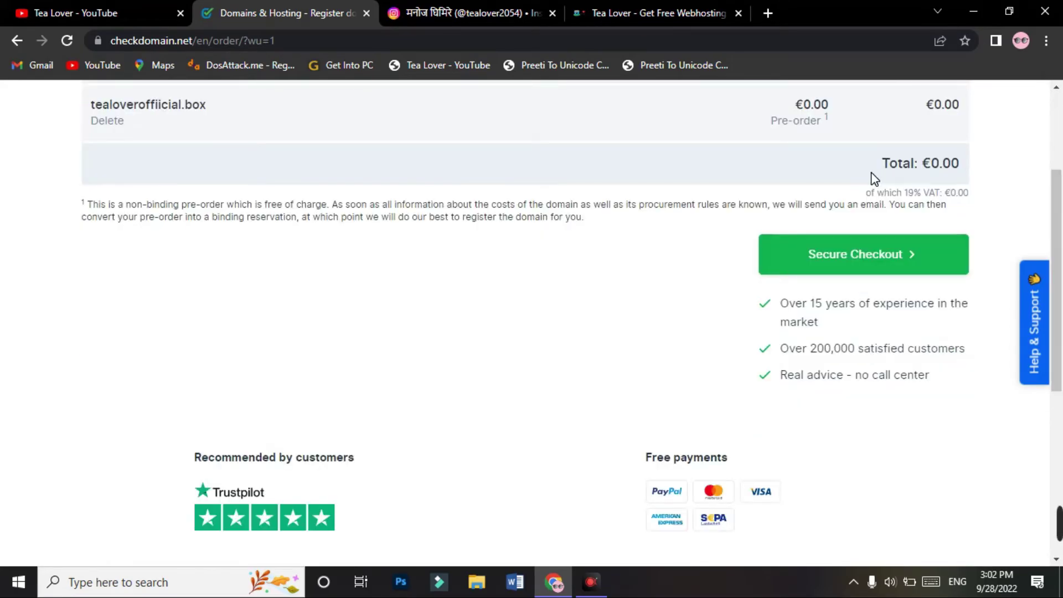
{"action": "scroll", "coordinate": [605, 340], "scroll_direction": "up", "scroll_amount": 1}
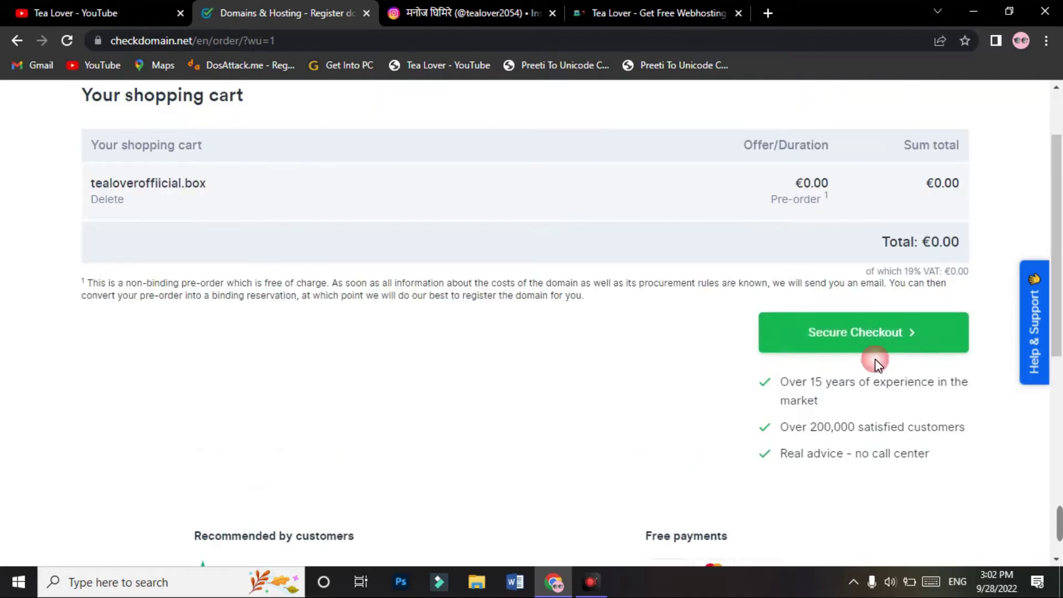
Proceed from the cart and compare the Hosting Premium 6.0 and Website Builder Pro offers
{"action": "left_click", "coordinate": [867, 339]}
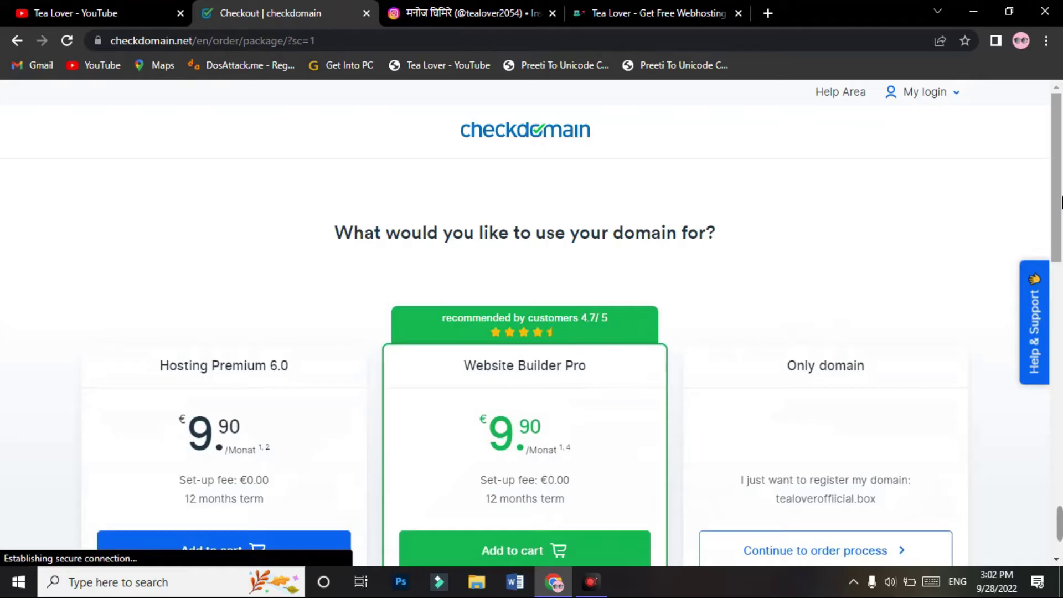
{"action": "mouse_move", "coordinate": [1062, 210]}
{"action": "left_mouse_down"}
{"action": "mouse_move", "coordinate": [1062, 268]}
{"action": "mouse_move", "coordinate": [1061, 202]}
{"action": "left_mouse_up"}
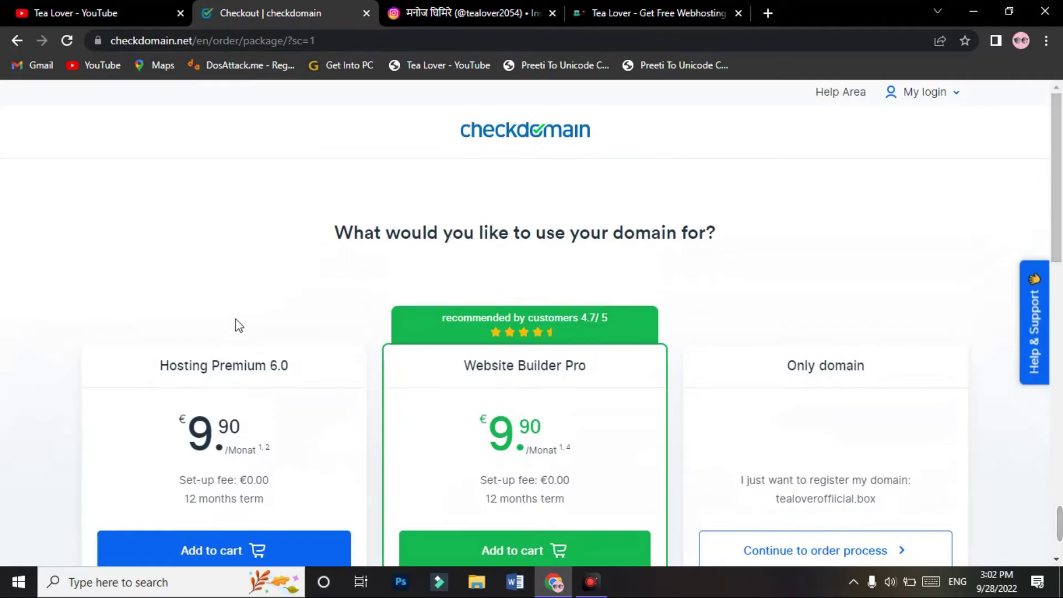
{"action": "left_click_drag", "start_coordinate": [157, 367], "coordinate": [300, 380]}
{"action": "left_click", "coordinate": [299, 380]}
{"action": "left_click_drag", "start_coordinate": [452, 367], "coordinate": [602, 388]}
{"action": "left_click", "coordinate": [658, 327]}
{"action": "scroll", "coordinate": [448, 381], "scroll_direction": "down", "scroll_amount": 8}
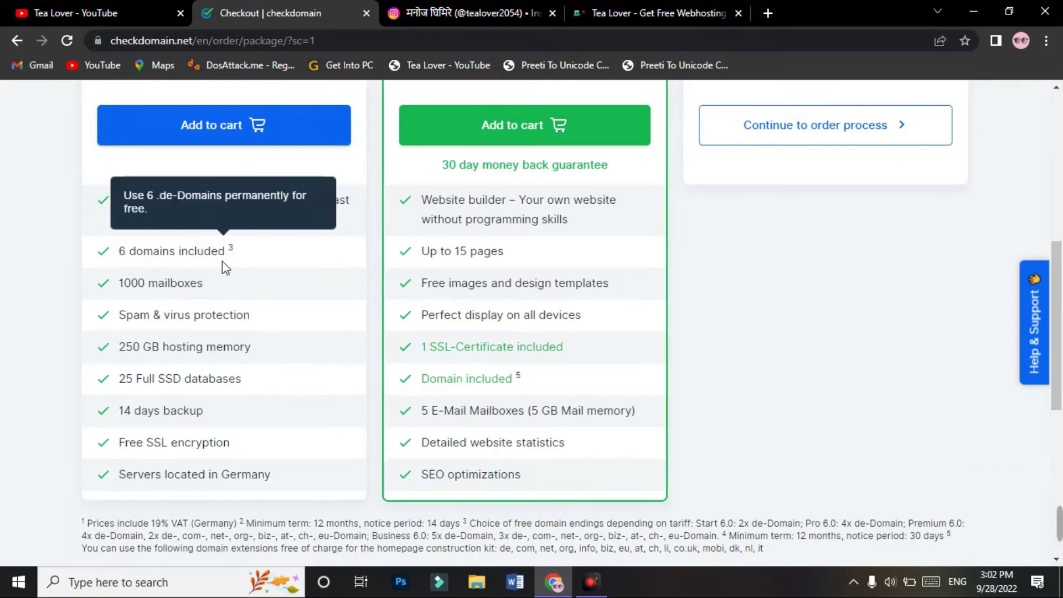
{"action": "mouse_move", "coordinate": [461, 285]}
{"action": "scroll", "coordinate": [362, 334], "scroll_direction": "up", "scroll_amount": 8}
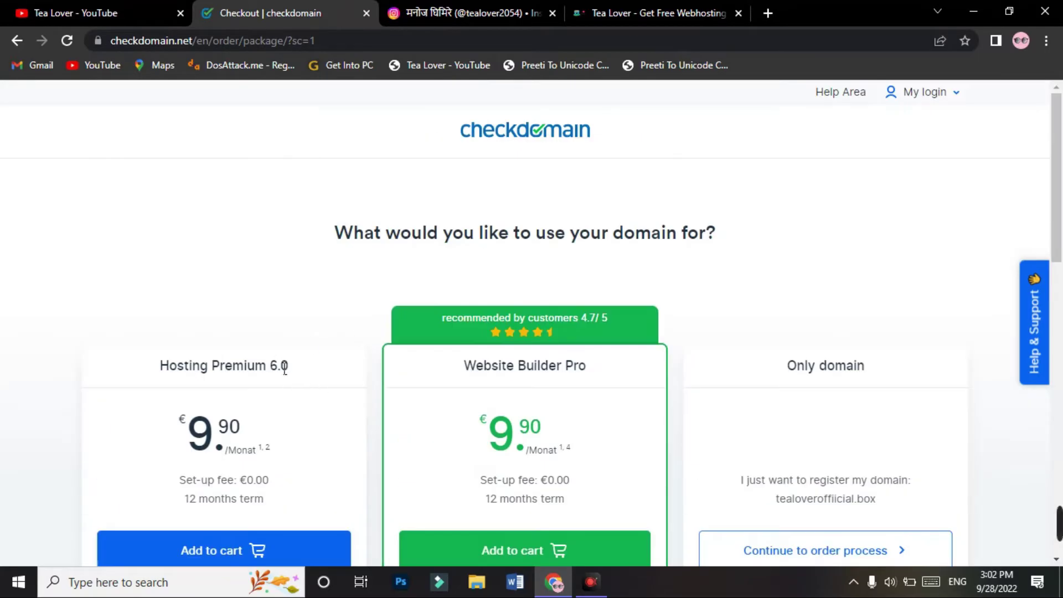
{"action": "scroll", "coordinate": [792, 166], "scroll_direction": "down", "scroll_amount": 4}
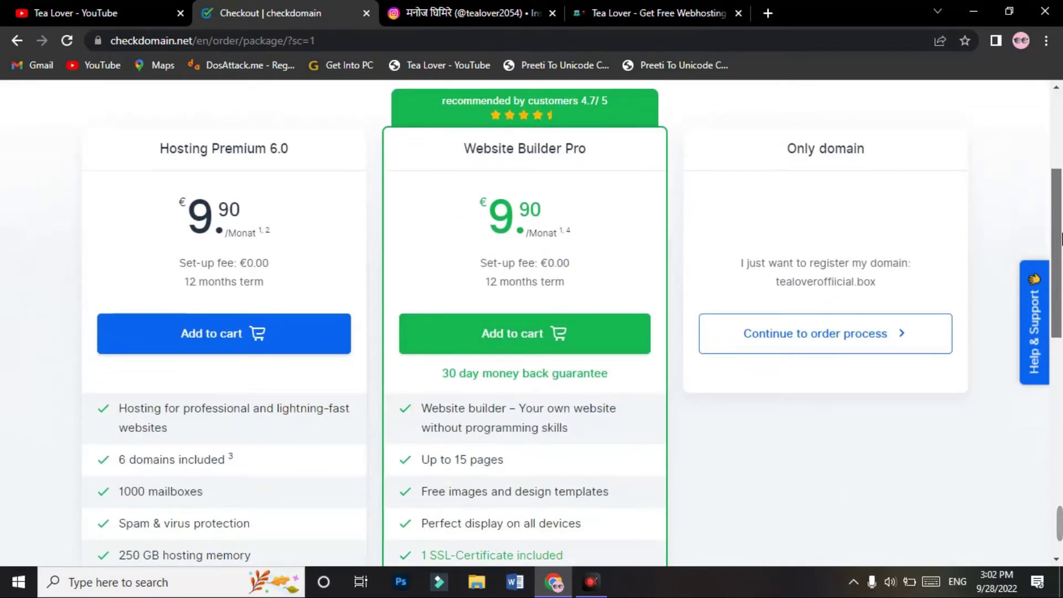
Choose Only domain for tealoveroffiicial.box and confirm the €0.00 pre-order in the cart
{"action": "left_click_drag", "start_coordinate": [789, 155], "coordinate": [878, 151]}
{"action": "left_click", "coordinate": [862, 228]}
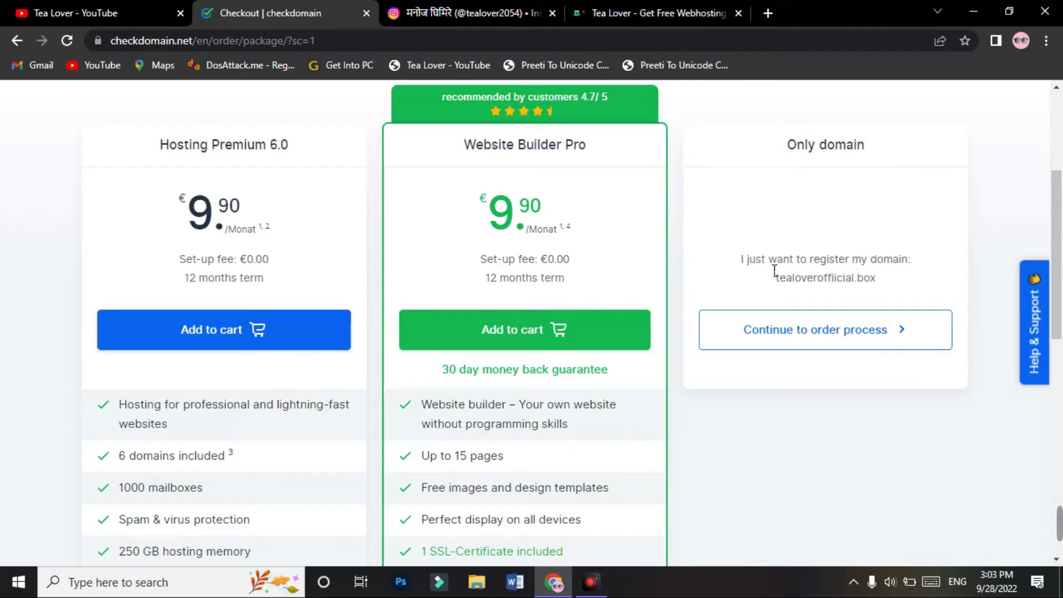
{"action": "left_click_drag", "start_coordinate": [795, 287], "coordinate": [883, 288]}
{"action": "left_click", "coordinate": [816, 357]}
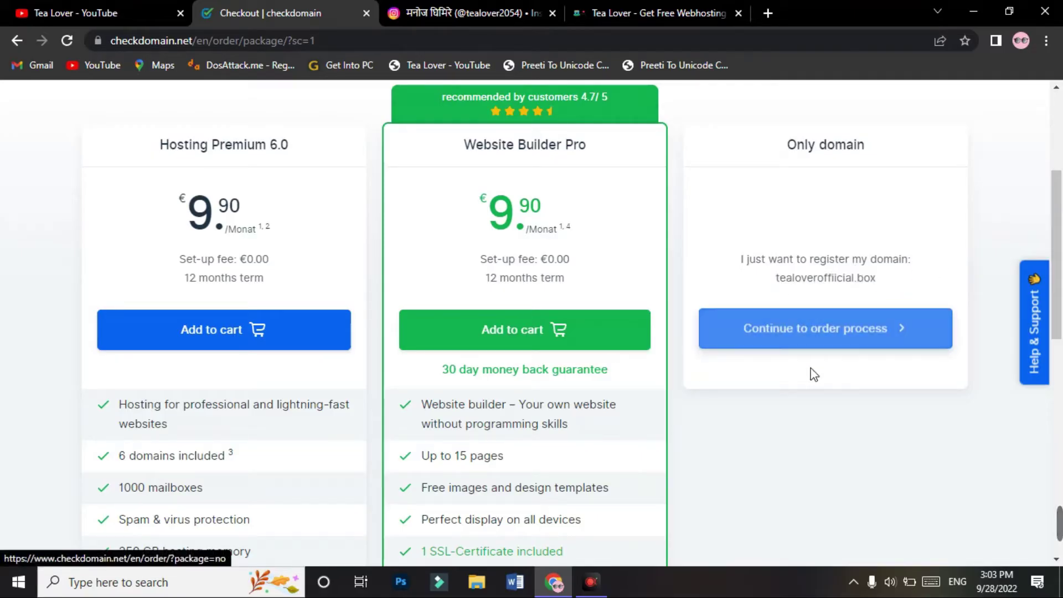
{"action": "left_click", "coordinate": [835, 339]}
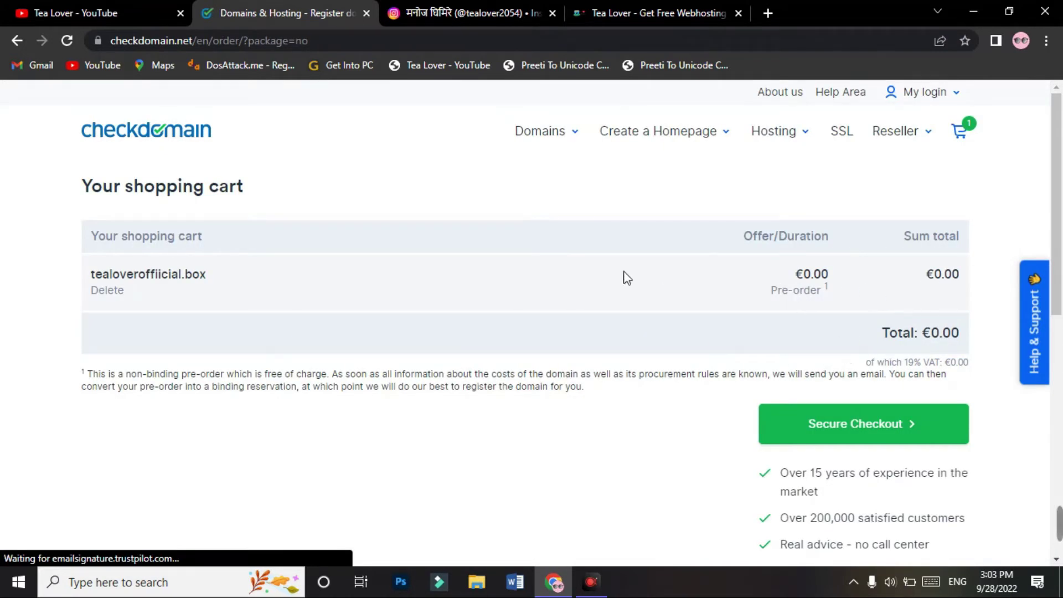
{"action": "left_click_drag", "start_coordinate": [783, 271], "coordinate": [829, 274]}
{"action": "left_click", "coordinate": [908, 285]}
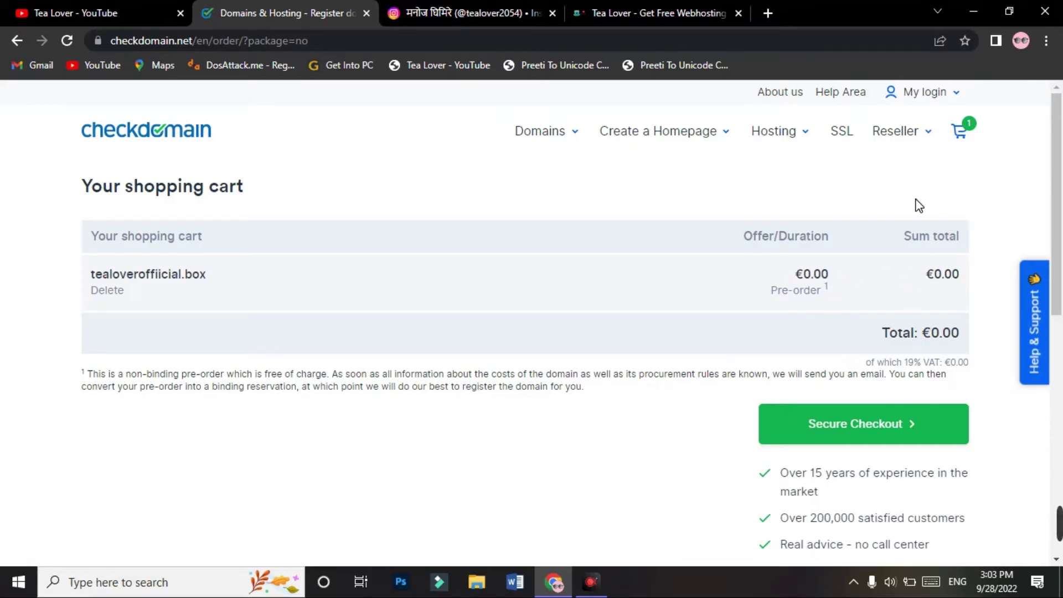
{"action": "scroll", "coordinate": [813, 222], "scroll_direction": "down", "scroll_amount": 2}
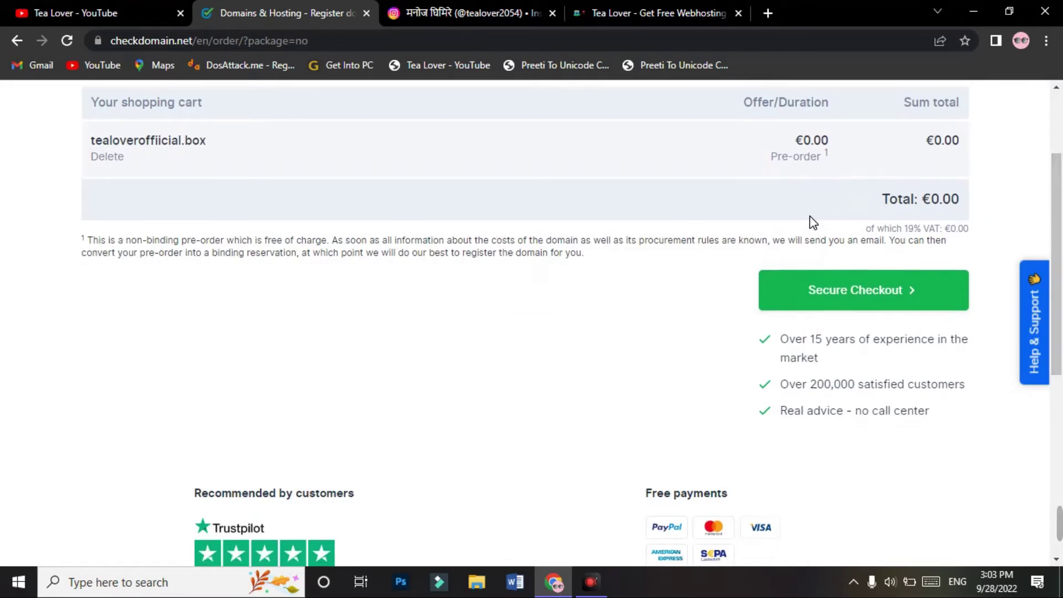
Start Secure Checkout as a new account and enter the customer's name and street address
{"action": "left_click", "coordinate": [844, 292]}
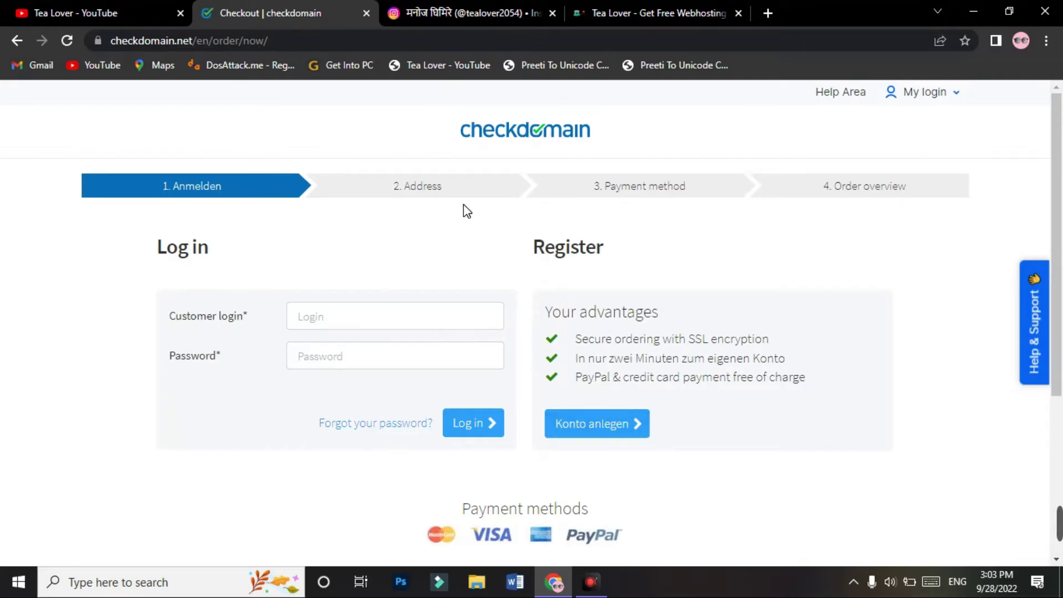
{"action": "left_click", "coordinate": [576, 426]}
{"action": "type", "text": "tea"}
{"action": "scroll", "coordinate": [615, 415], "scroll_direction": "down", "scroll_amount": 2}
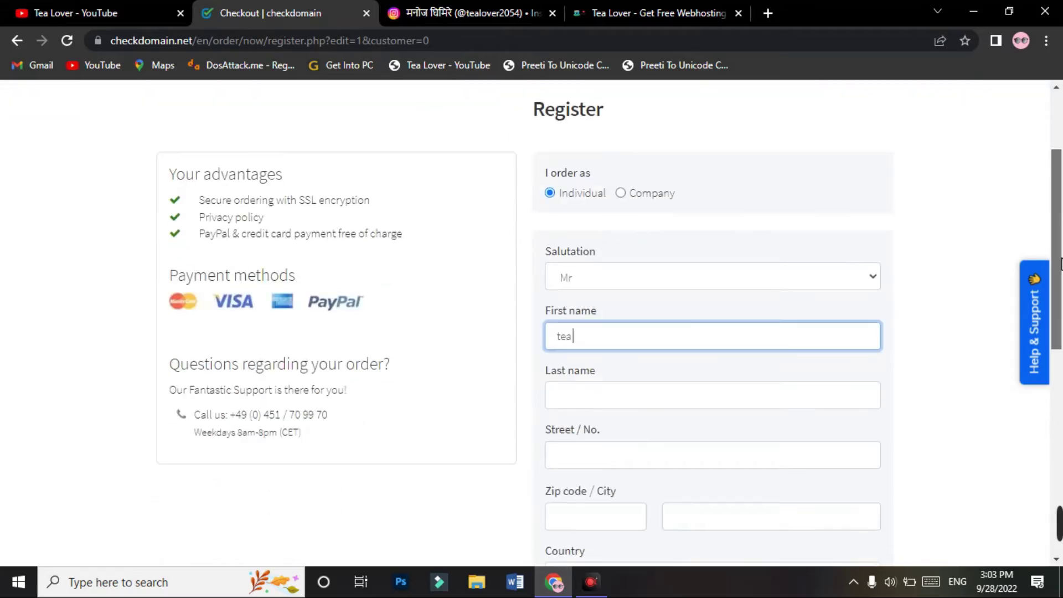
{"action": "left_click", "coordinate": [613, 397]}
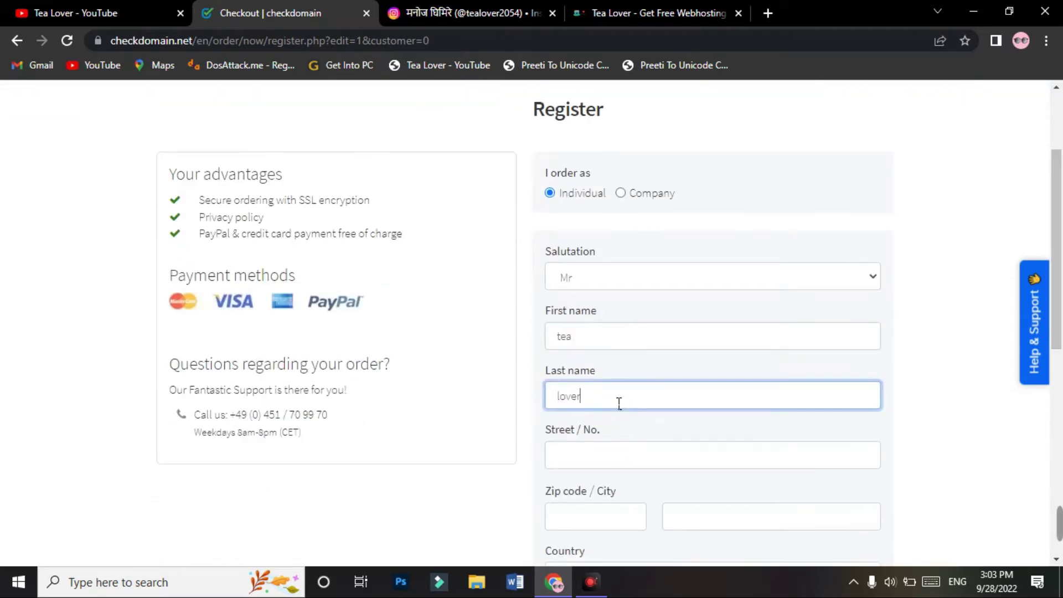
{"action": "left_click", "coordinate": [624, 457]}
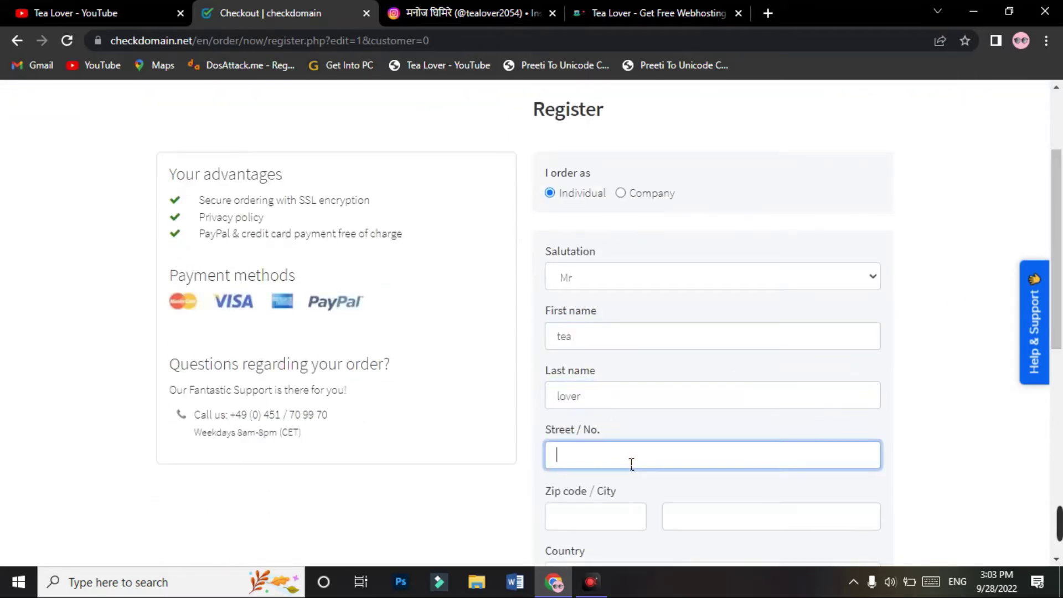
{"action": "type", "text": "kathmandu"}
Enter the zip code, accept the terms and conditions, and submit the registration
{"action": "scroll", "coordinate": [757, 375], "scroll_direction": "down", "scroll_amount": 3}
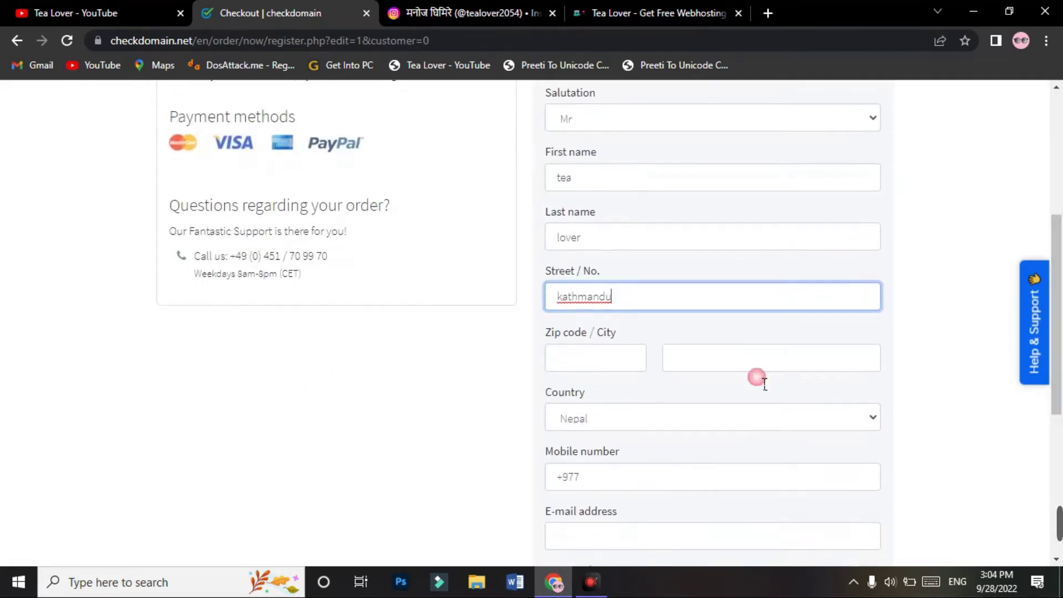
{"action": "left_click", "coordinate": [618, 362]}
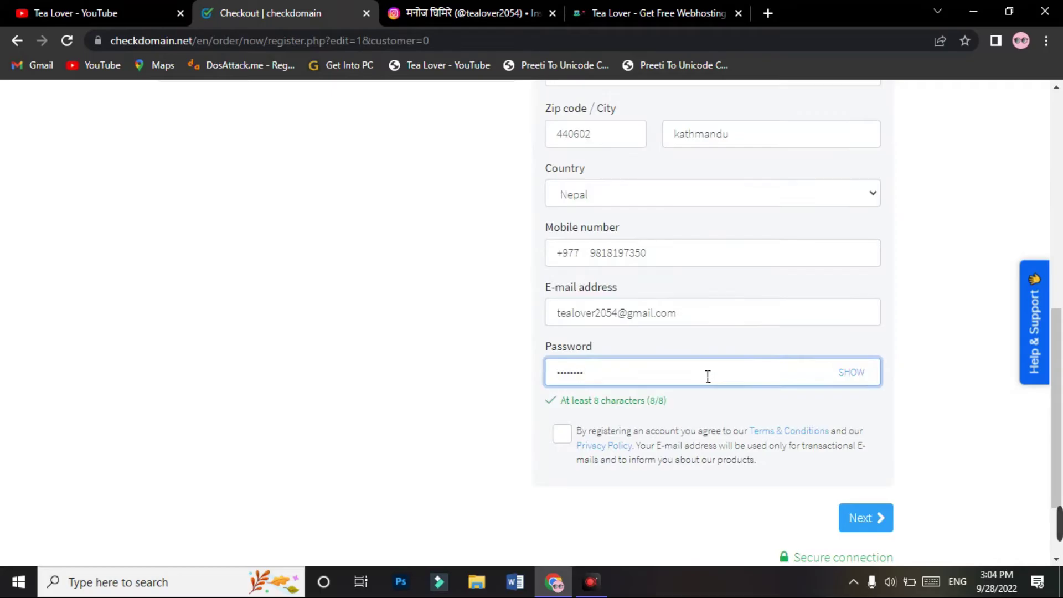
{"action": "scroll", "coordinate": [475, 187], "scroll_direction": "up", "scroll_amount": 7}
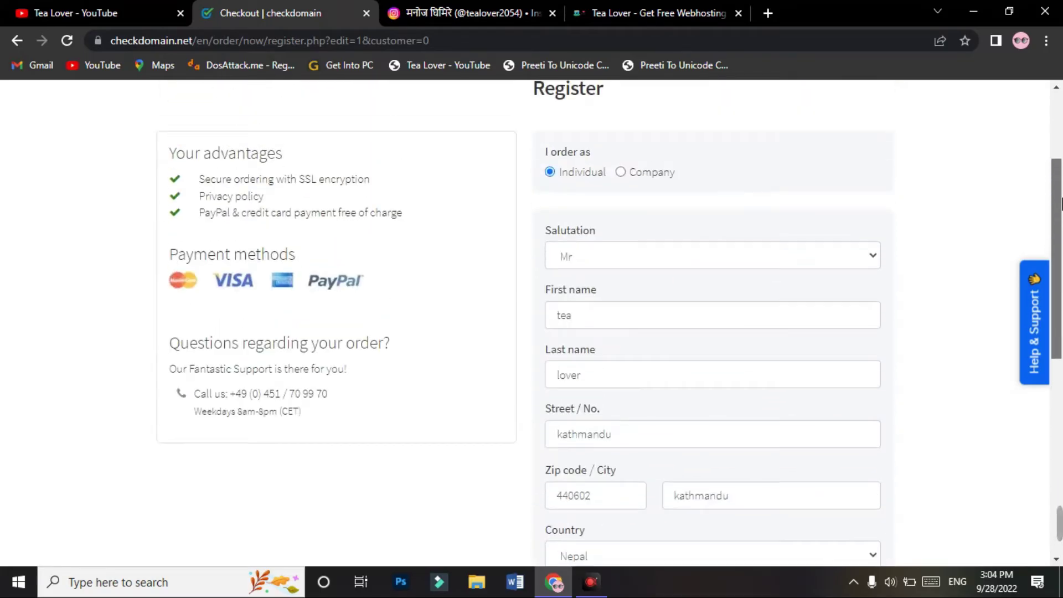
{"action": "scroll", "coordinate": [639, 382], "scroll_direction": "down", "scroll_amount": 8}
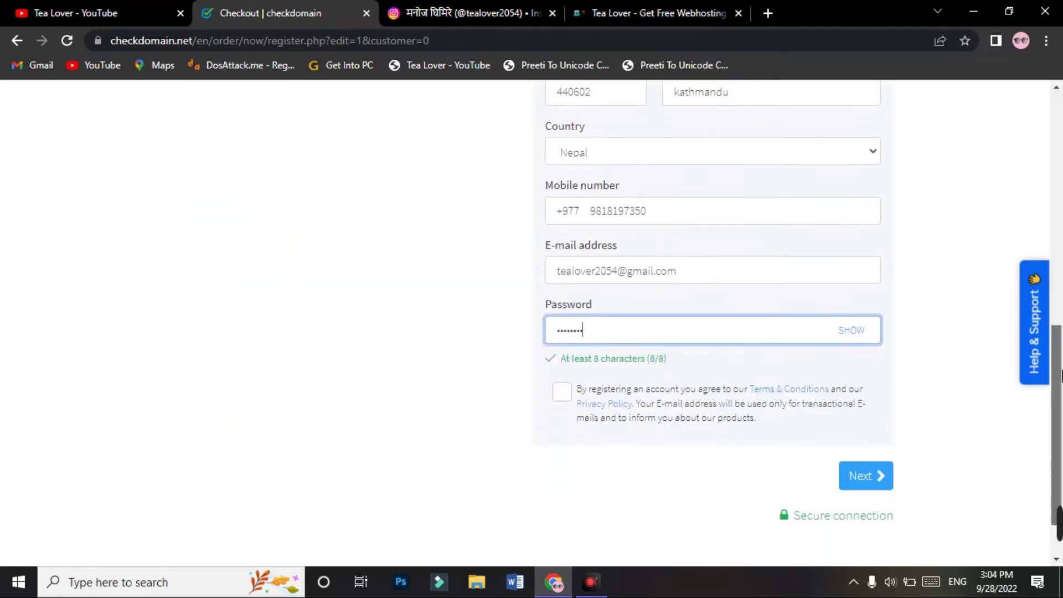
{"action": "left_click", "coordinate": [562, 389]}
{"action": "left_click", "coordinate": [864, 469]}
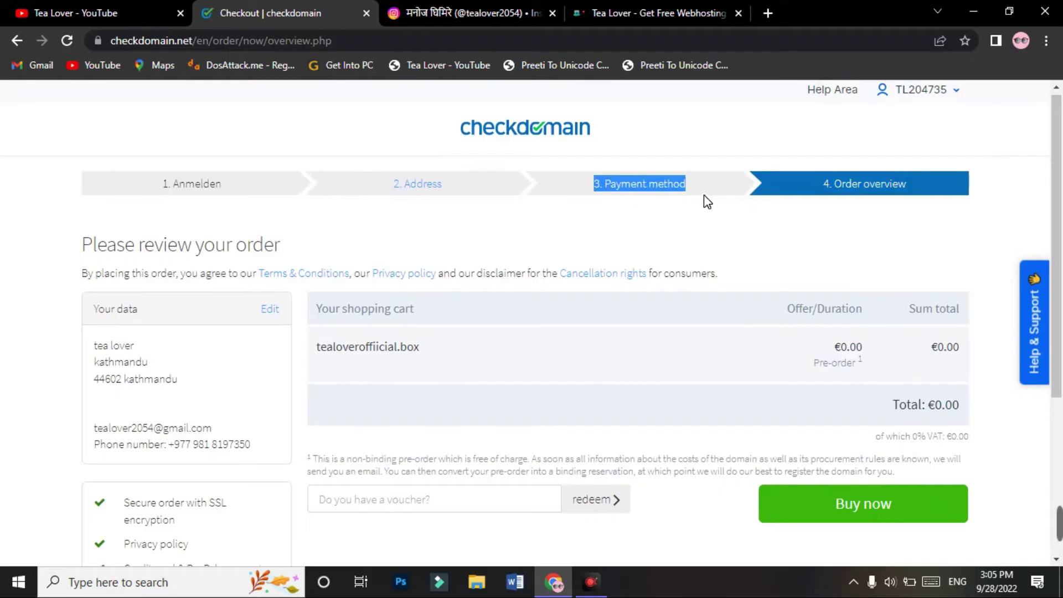
{"action": "left_click", "coordinate": [556, 250]}
{"action": "scroll", "coordinate": [237, 308], "scroll_direction": "down", "scroll_amount": 5}
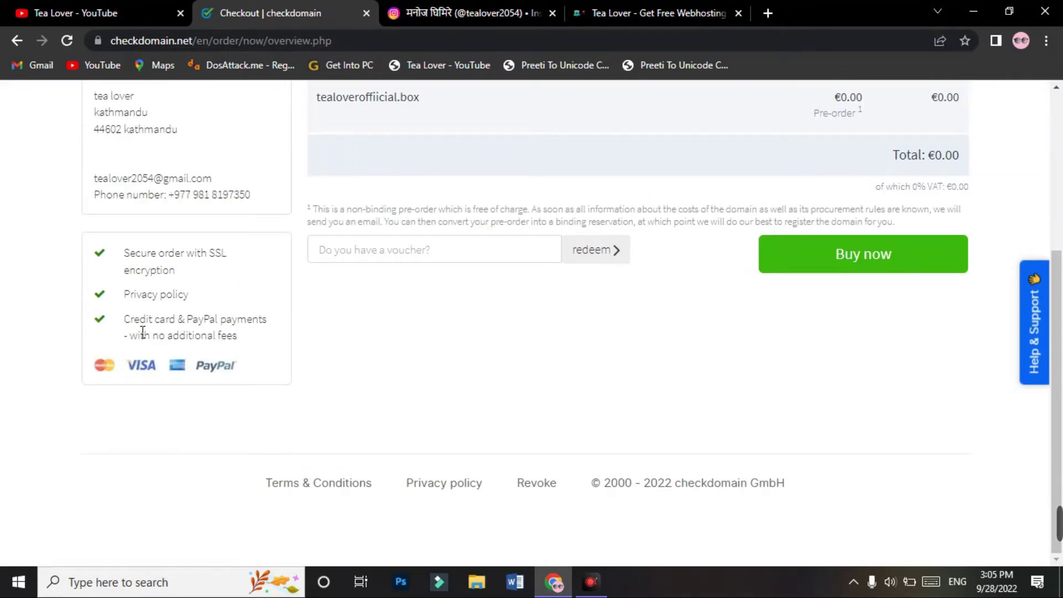
{"action": "scroll", "coordinate": [432, 314], "scroll_direction": "up", "scroll_amount": 5}
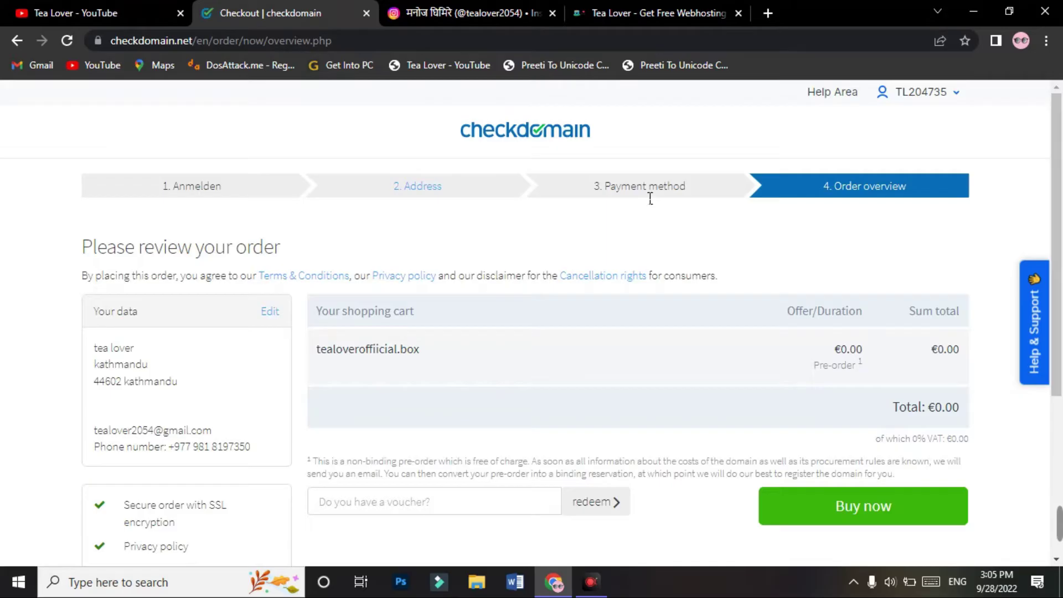
{"action": "triple_click", "coordinate": [607, 193]}
{"action": "left_click", "coordinate": [617, 231]}
{"action": "scroll", "coordinate": [318, 315], "scroll_direction": "down", "scroll_amount": 5}
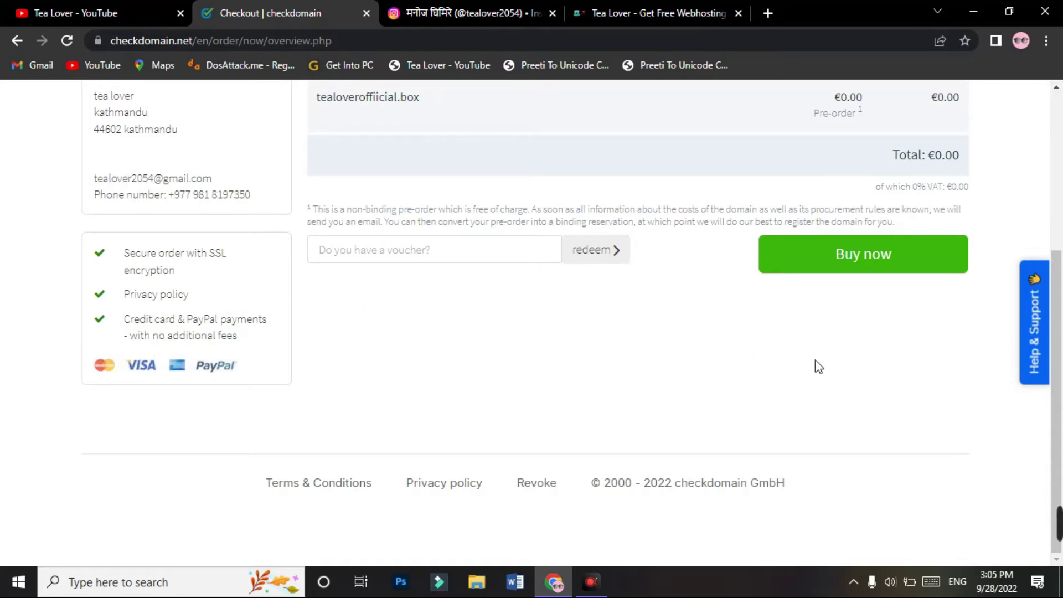
{"action": "scroll", "coordinate": [854, 350], "scroll_direction": "up", "scroll_amount": 5}
{"action": "left_click_drag", "start_coordinate": [1057, 202], "coordinate": [1058, 281]}
Place the free tealoveroffiicial.box pre-order with Buy now and read the confirmation
{"action": "left_click", "coordinate": [882, 379]}
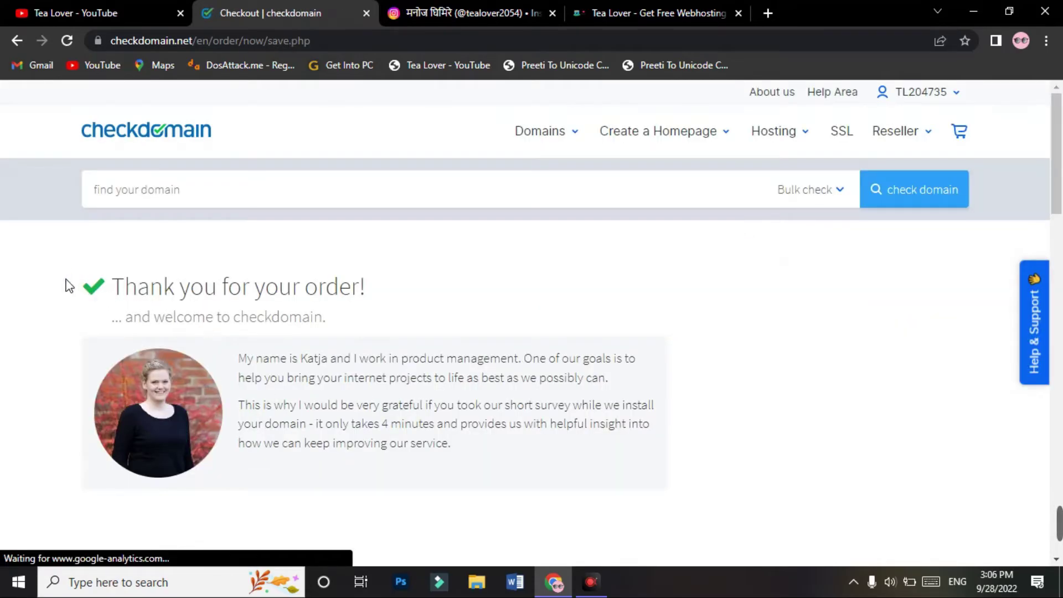
{"action": "left_click_drag", "start_coordinate": [67, 285], "coordinate": [393, 310]}
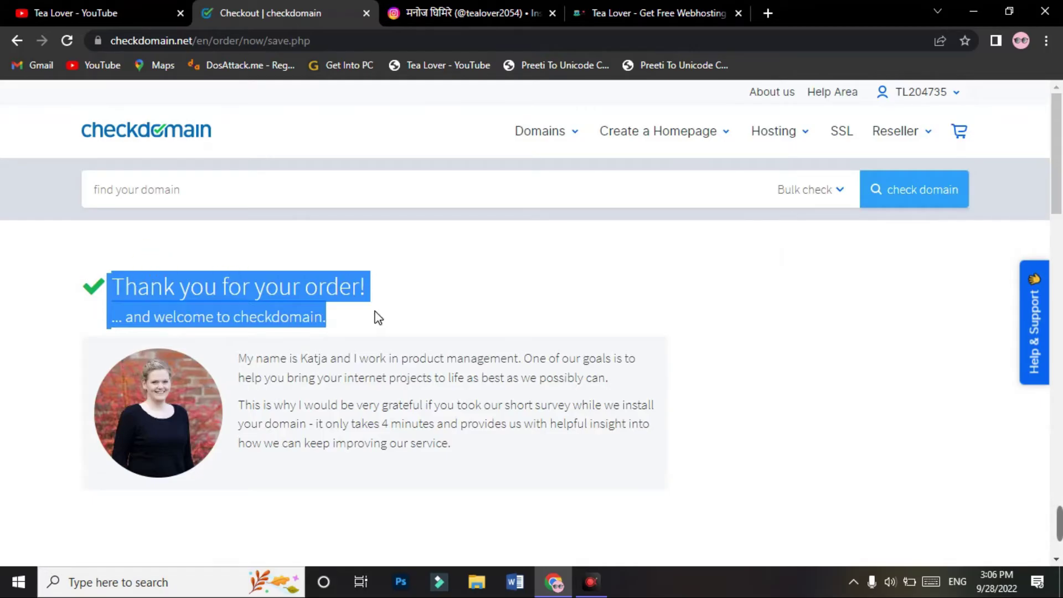
{"action": "left_click", "coordinate": [379, 318]}
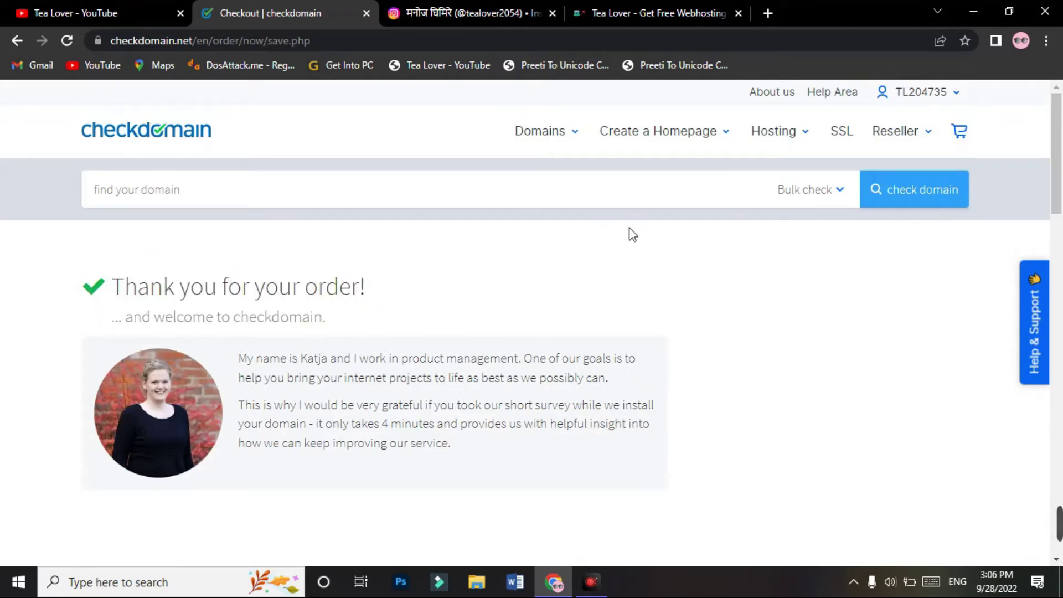
Reach the customer area overview through the account menu's My checkdomain entry
{"action": "left_click", "coordinate": [904, 96]}
{"action": "left_click", "coordinate": [879, 128]}
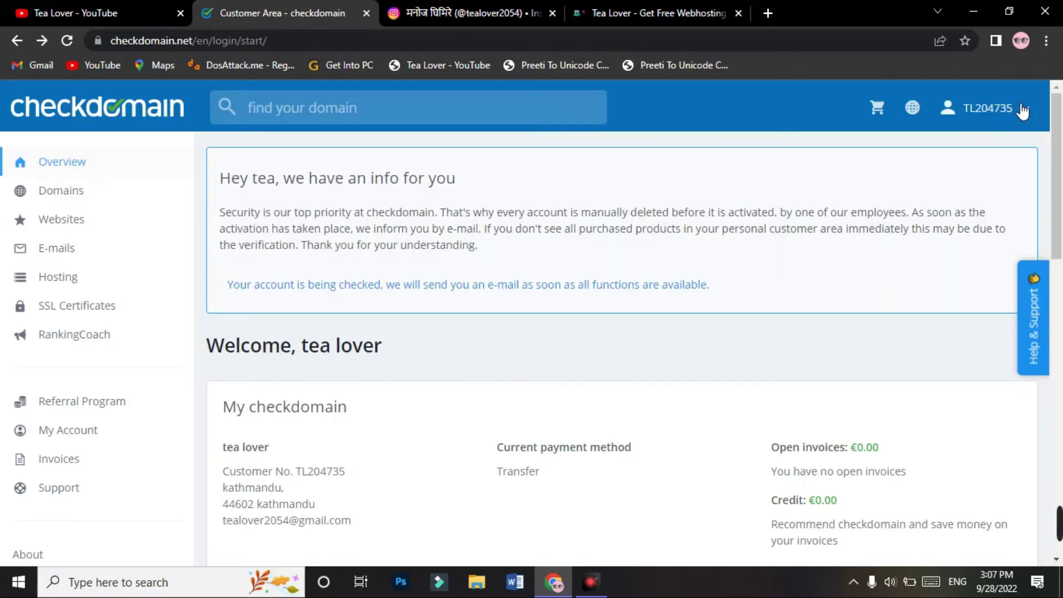
{"action": "left_click", "coordinate": [1025, 109]}
{"action": "left_click", "coordinate": [1028, 108]}
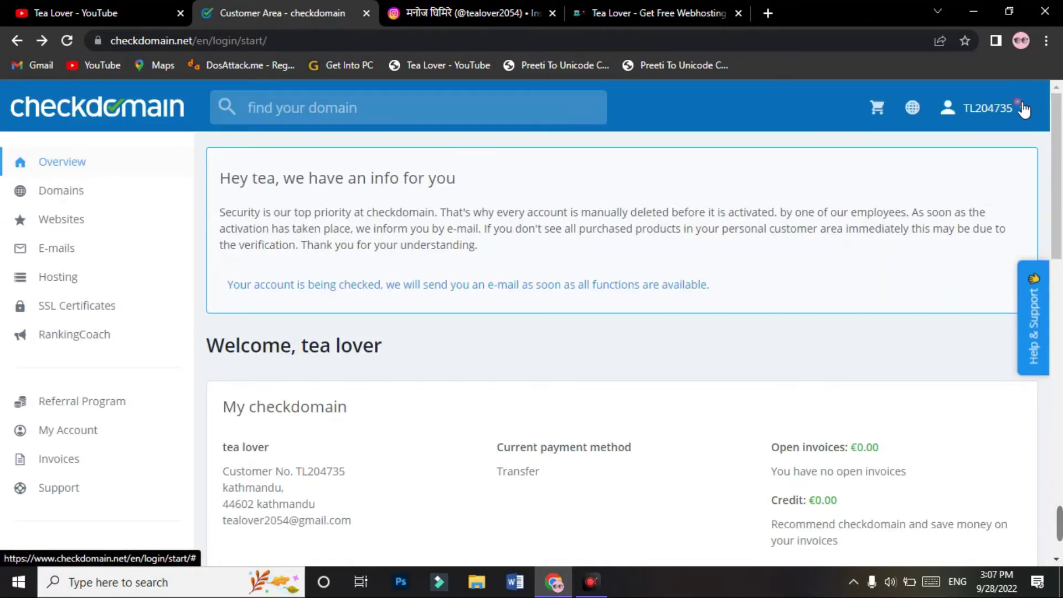
Check tealoverofficial.box's pending pre-order status in the Domains list, then return to YouTube
{"action": "left_click", "coordinate": [55, 199]}
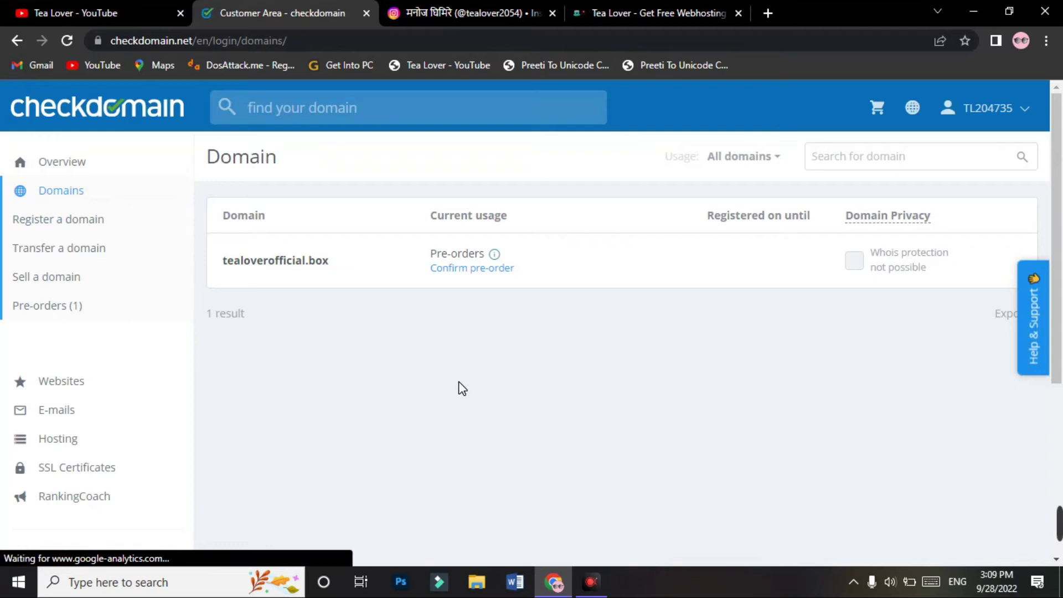
{"action": "left_click_drag", "start_coordinate": [246, 265], "coordinate": [330, 268]}
{"action": "left_click", "coordinate": [285, 283]}
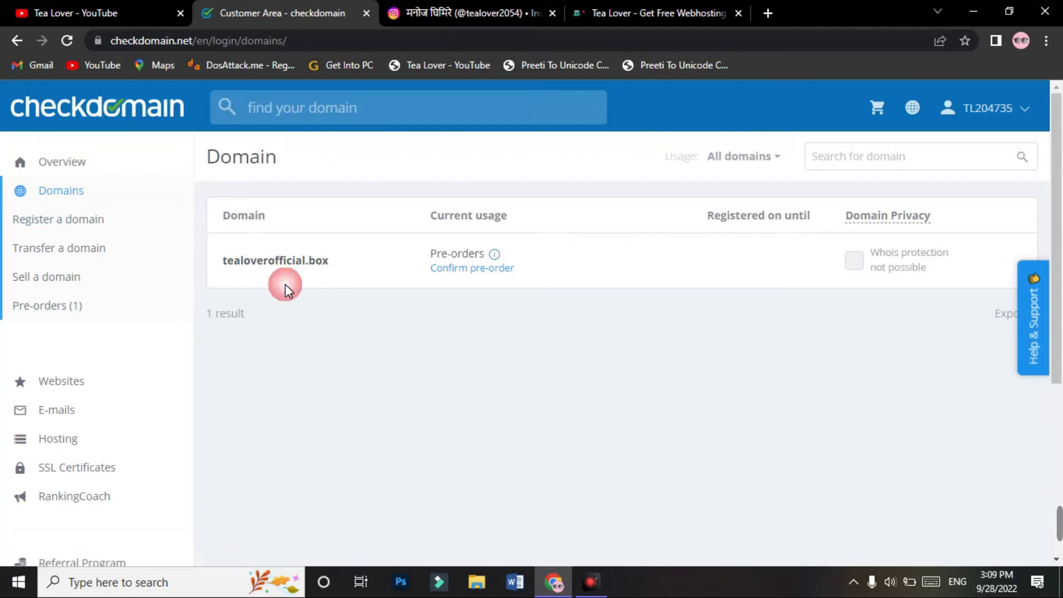
{"action": "scroll", "coordinate": [1061, 252], "scroll_direction": "down", "scroll_amount": 1}
{"action": "scroll", "coordinate": [605, 245], "scroll_direction": "up", "scroll_amount": 1}
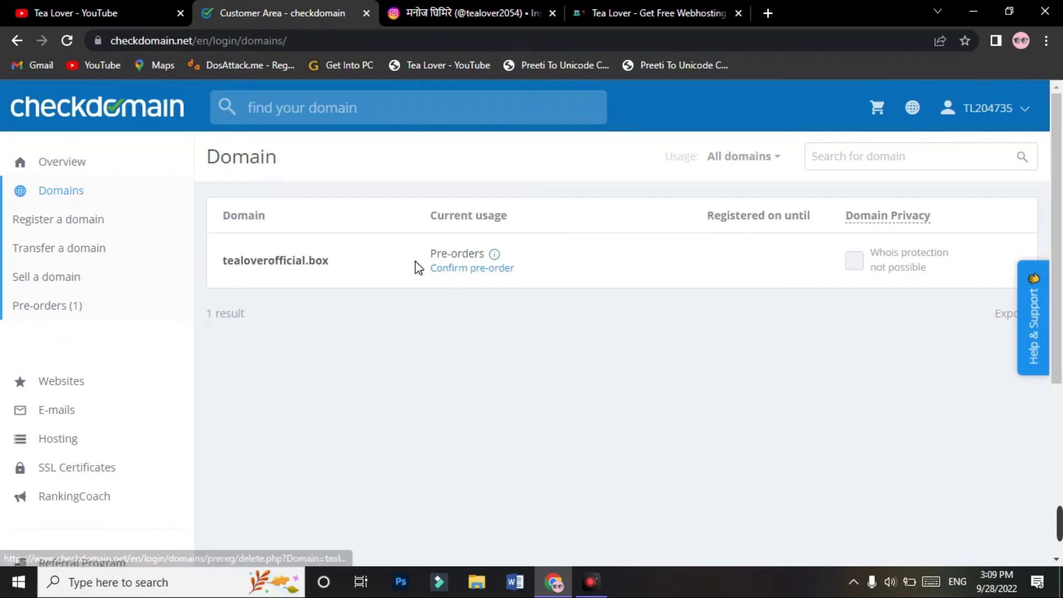
{"action": "left_click_drag", "start_coordinate": [415, 266], "coordinate": [541, 349]}
{"action": "right_click", "coordinate": [541, 346]}
{"action": "left_click", "coordinate": [406, 325]}
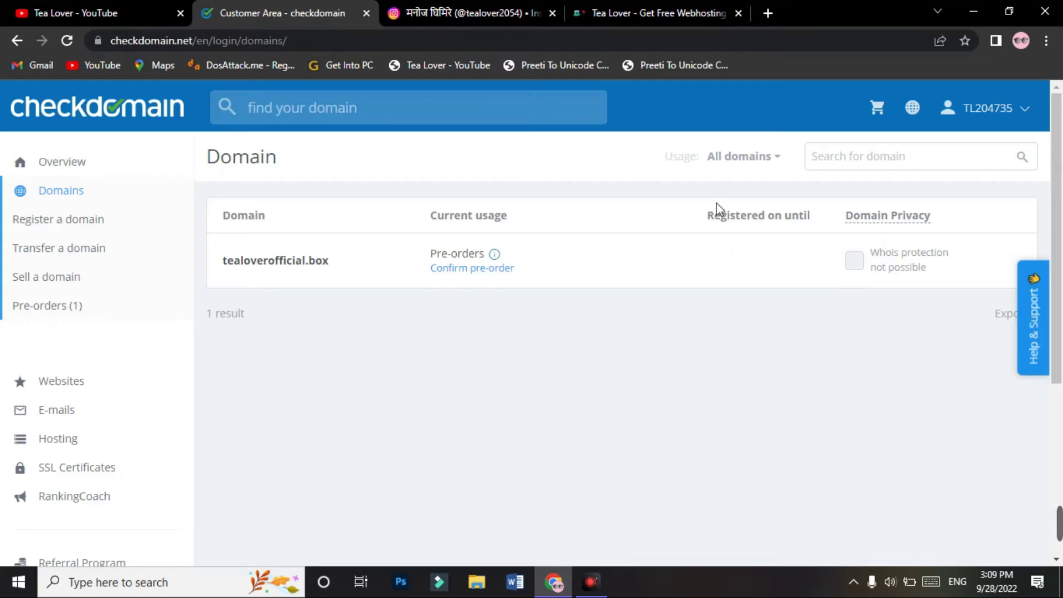
{"action": "left_click", "coordinate": [31, 4]}
{"action": "scroll", "coordinate": [388, 388], "scroll_direction": "up", "scroll_amount": 5}
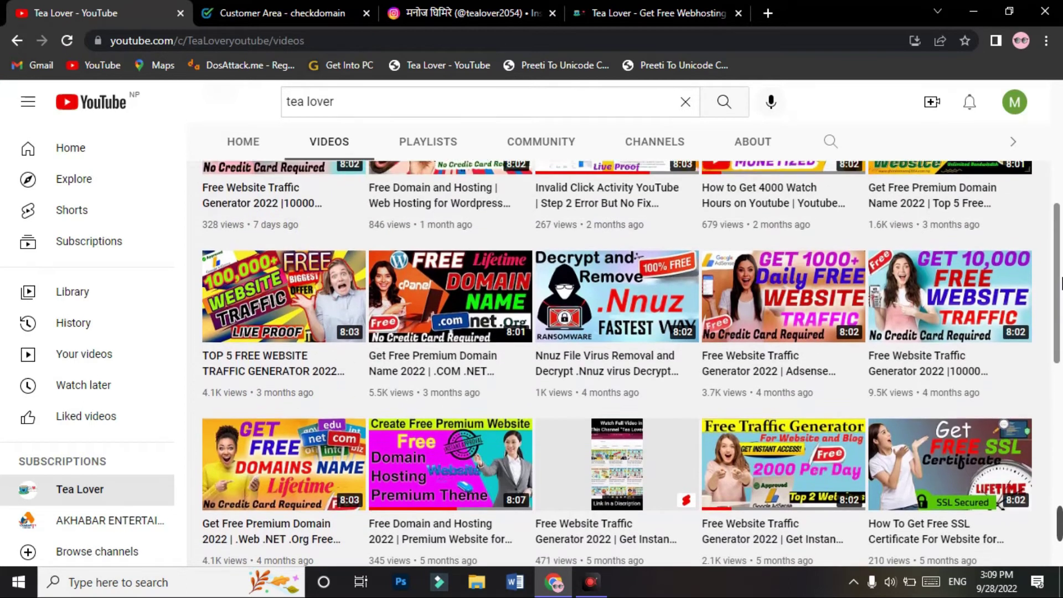
{"action": "left_click", "coordinate": [252, 425]}
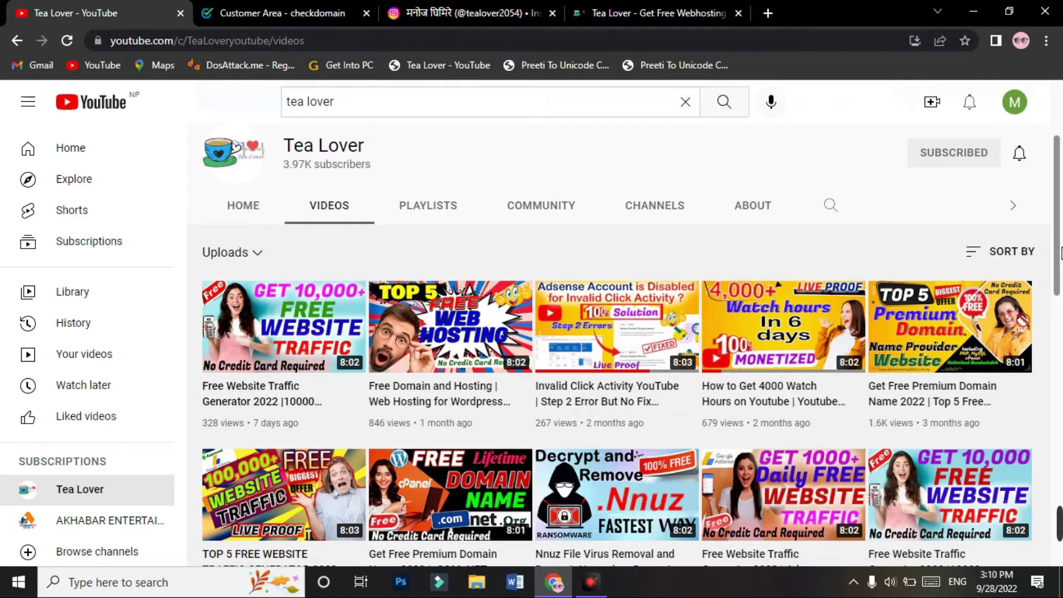
{"action": "left_click", "coordinate": [498, 5]}
{"action": "left_click", "coordinate": [646, 12]}
{"action": "left_click", "coordinate": [523, 7]}
{"action": "left_click", "coordinate": [44, 12]}
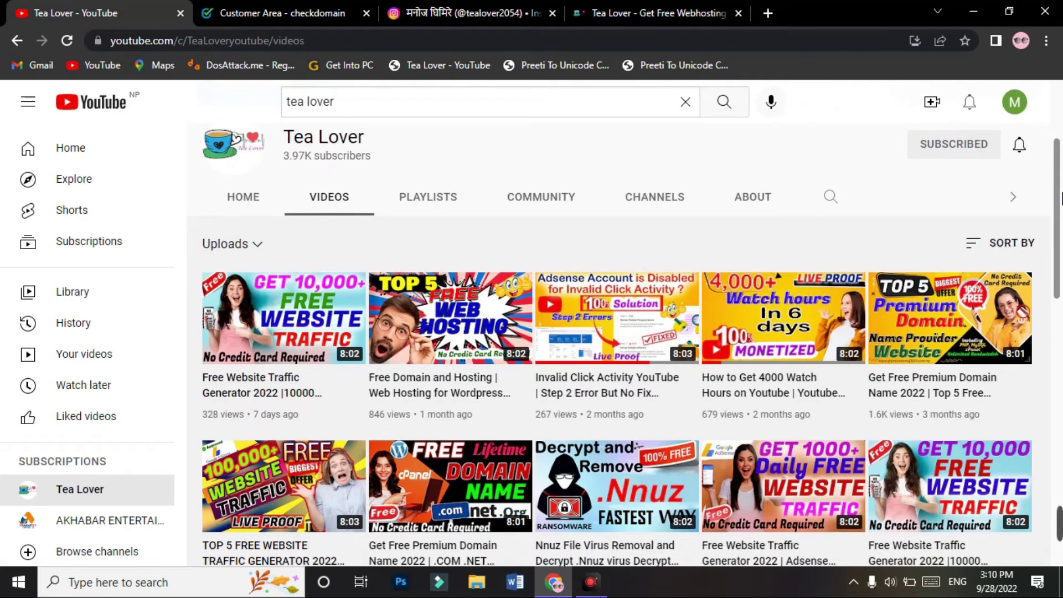
{"action": "scroll", "coordinate": [1061, 256], "scroll_direction": "down", "scroll_amount": 4}
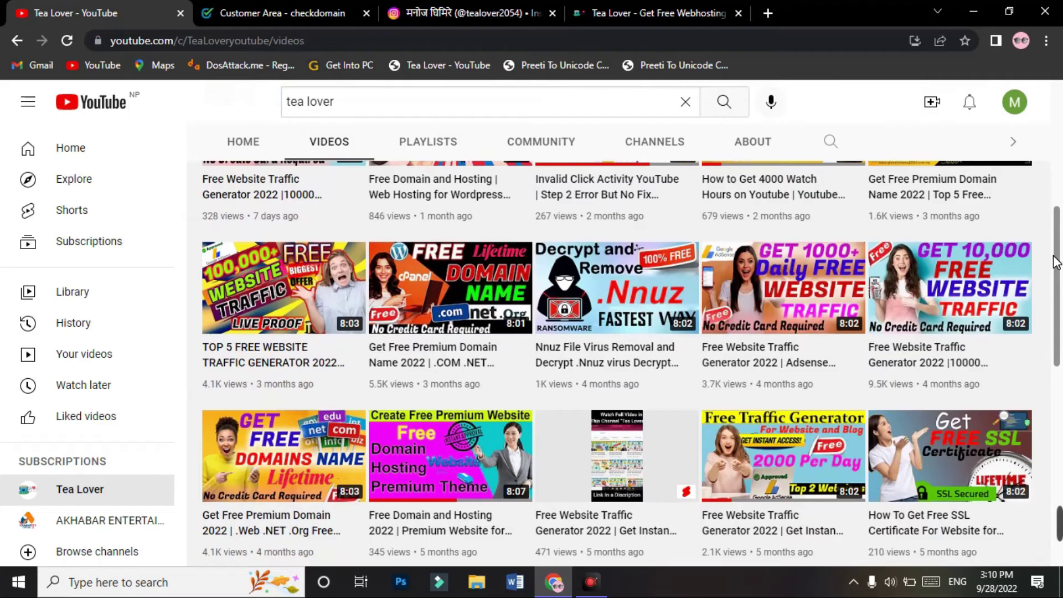
{"action": "scroll", "coordinate": [659, 476], "scroll_direction": "up", "scroll_amount": 4}
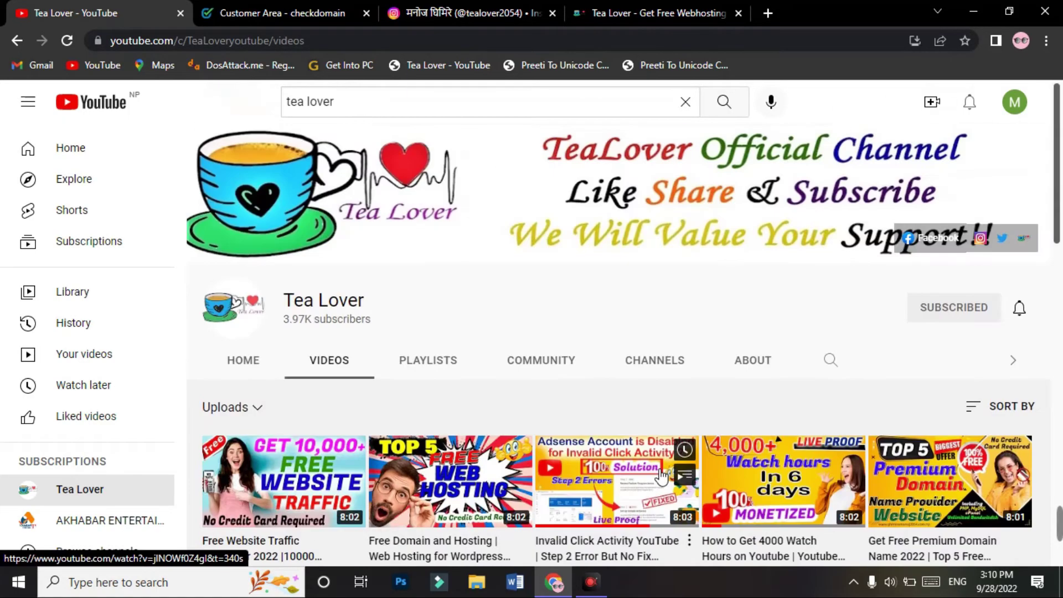